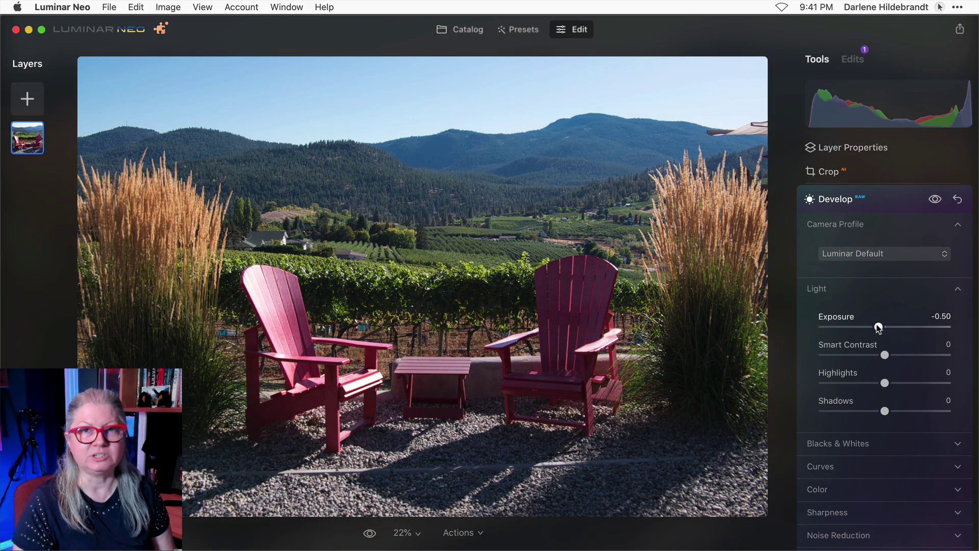
Step: Leave Edit for the catalog grid showing the vineyard chairs photo
click(460, 29)
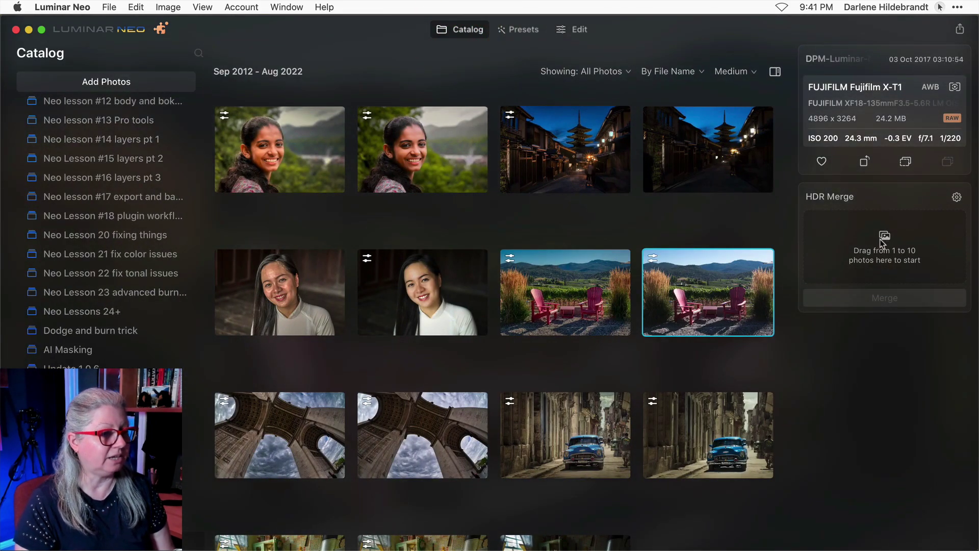
Step: HDR-merge the single chairs photo and open the merged result in Edit
mouse_move(708, 292)
drag(693, 296, 843, 250)
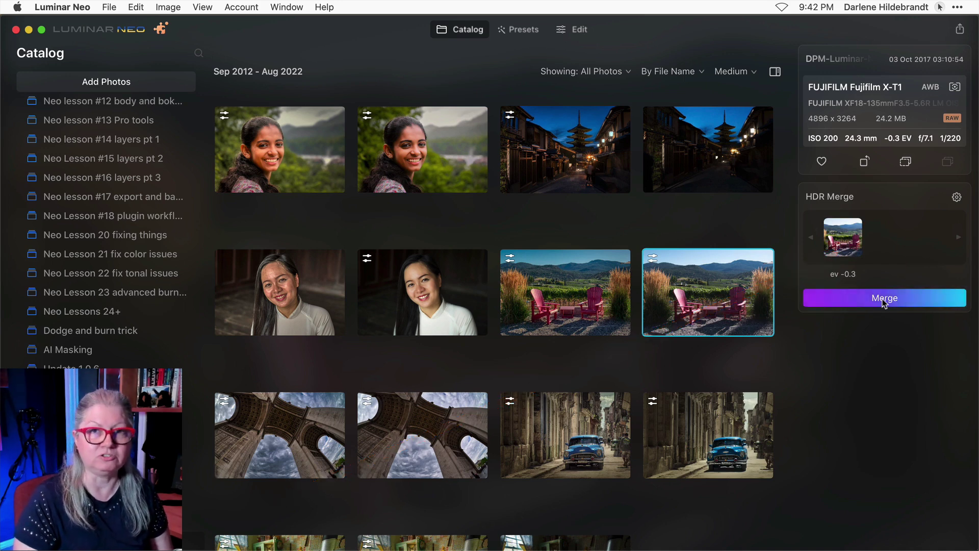
scroll(101, 255, up, 10)
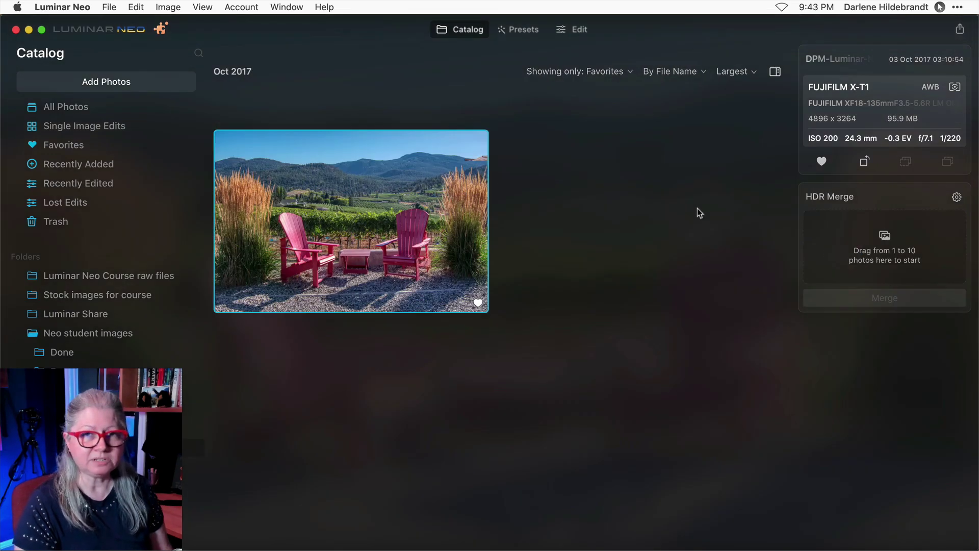
click(687, 207)
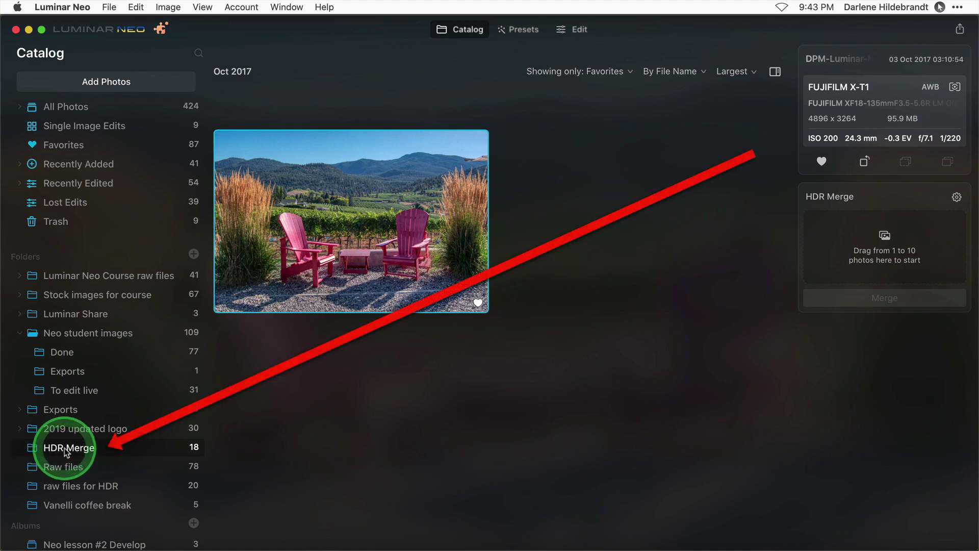
key(e)
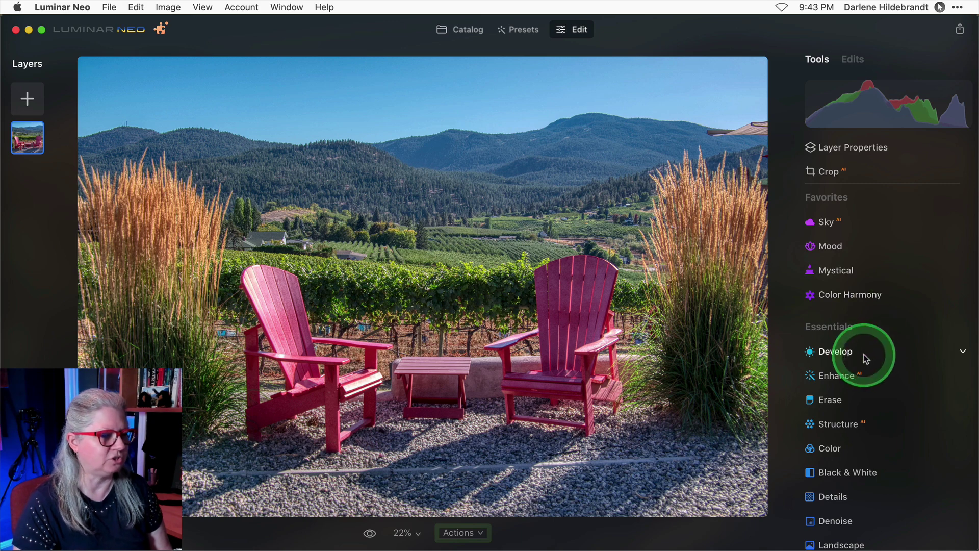
Step: Lower the chairs photo's Develop exposure to -0.68
click(867, 353)
click(879, 288)
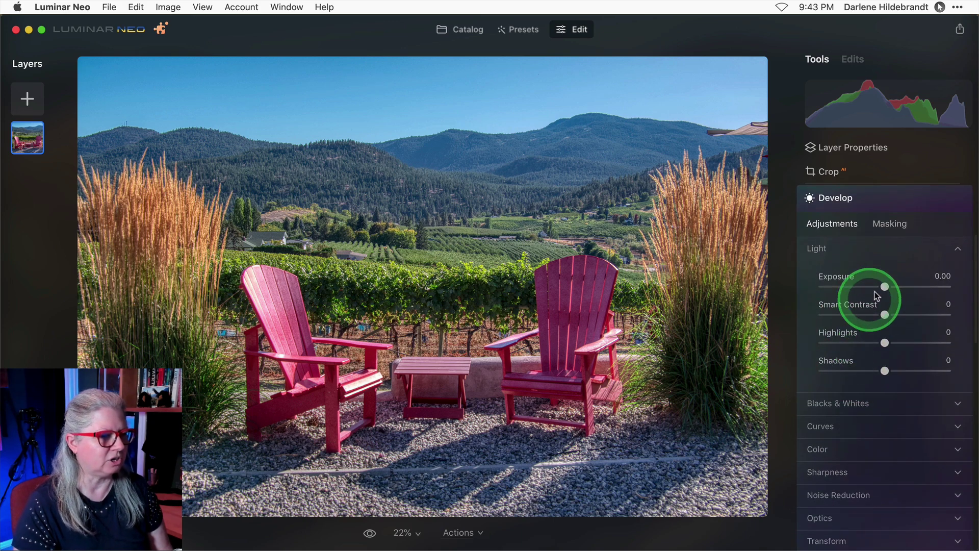
drag(877, 289, 877, 289)
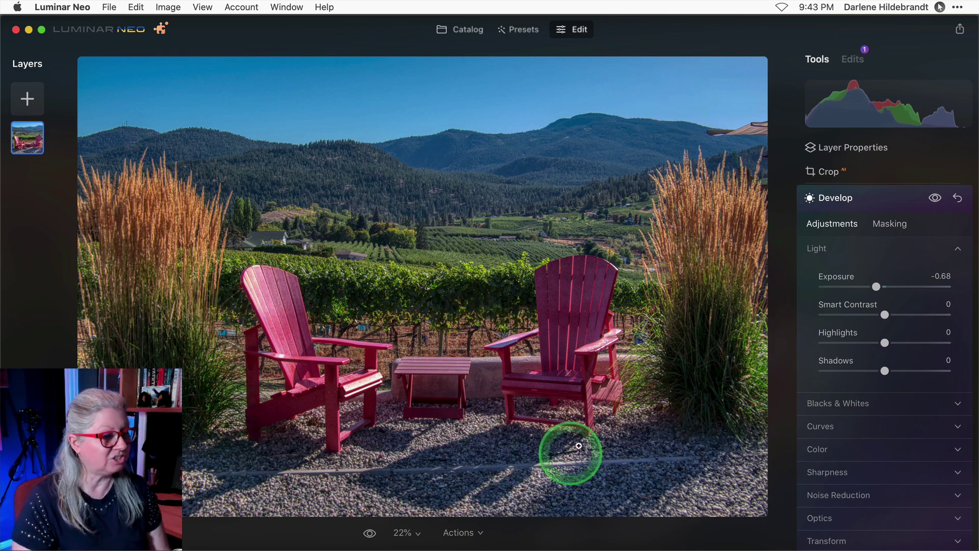
Step: Set saturation -12, temperature 3 and tint -2
click(819, 446)
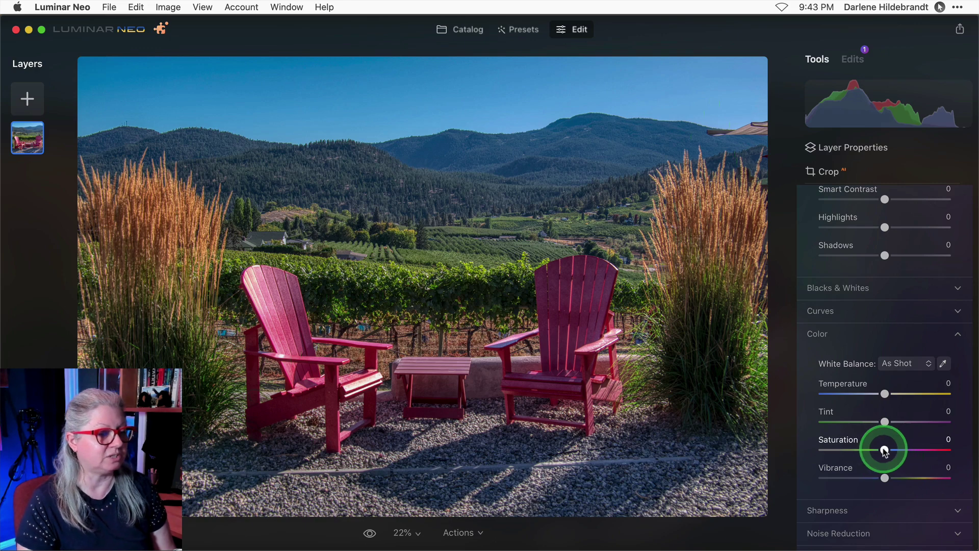
drag(885, 451, 877, 451)
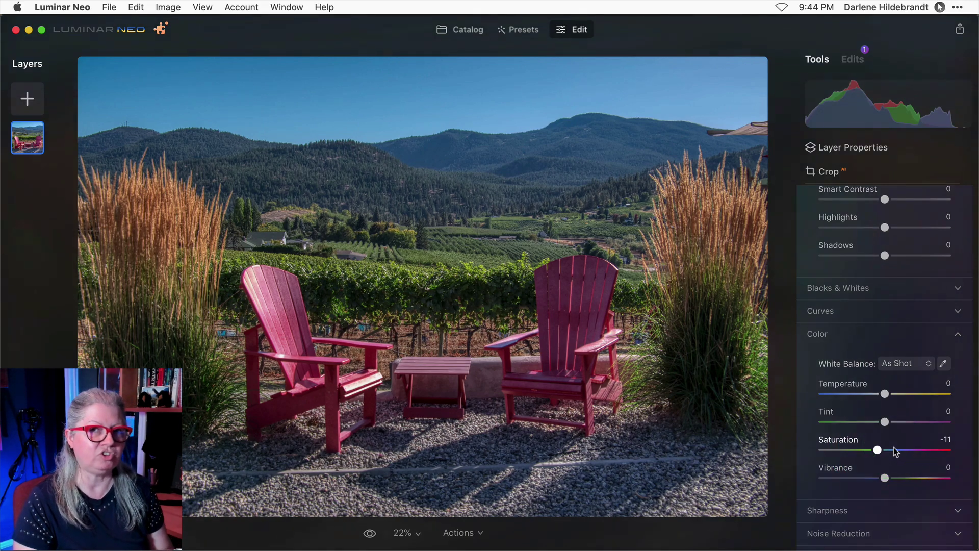
click(878, 451)
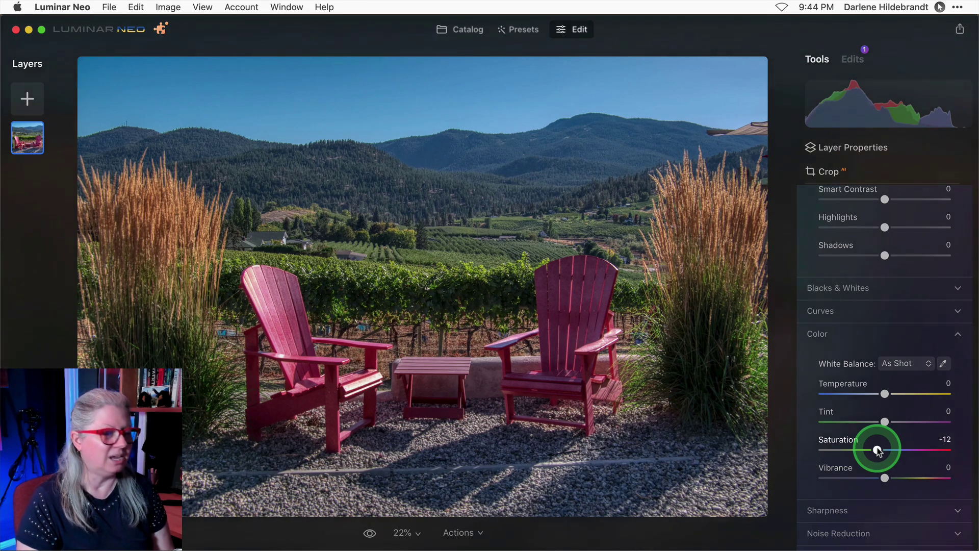
click(877, 451)
click(886, 411)
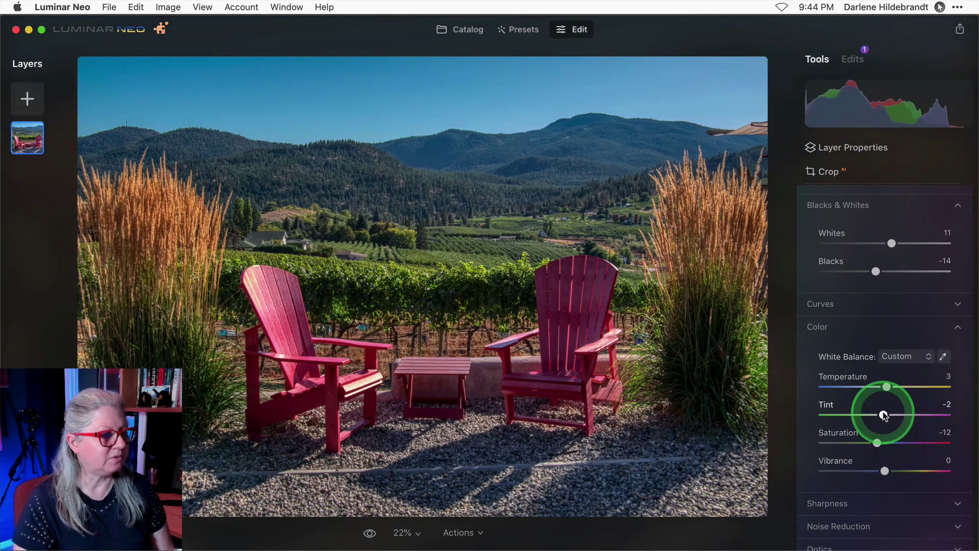
click(886, 385)
click(889, 426)
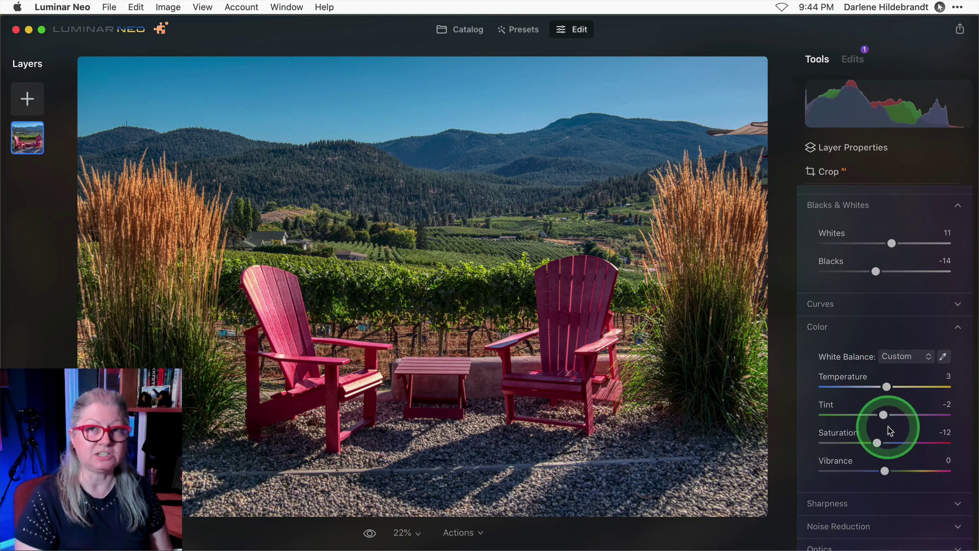
click(889, 427)
Step: Set highlights -39, whites 11, blacks -14 and compare before/after
click(844, 333)
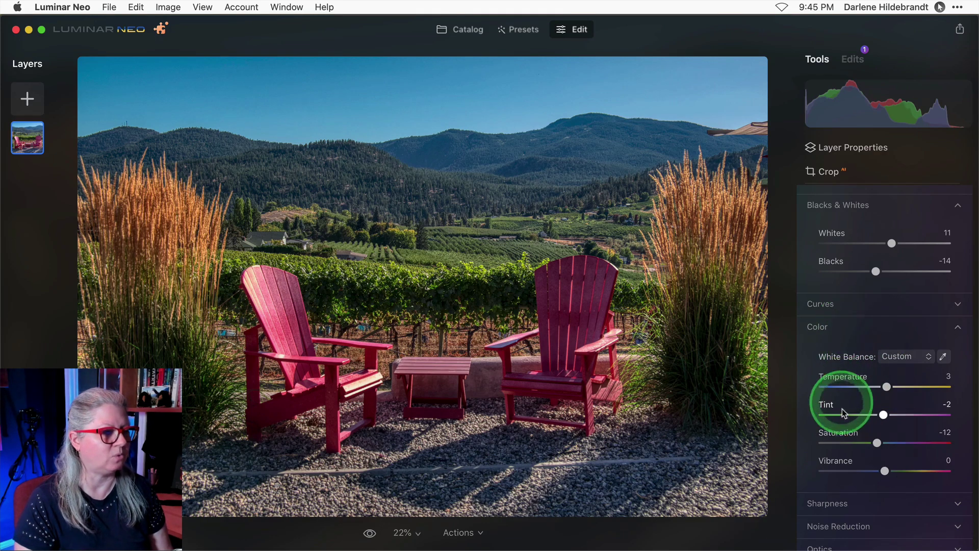
scroll(846, 304, up, 5)
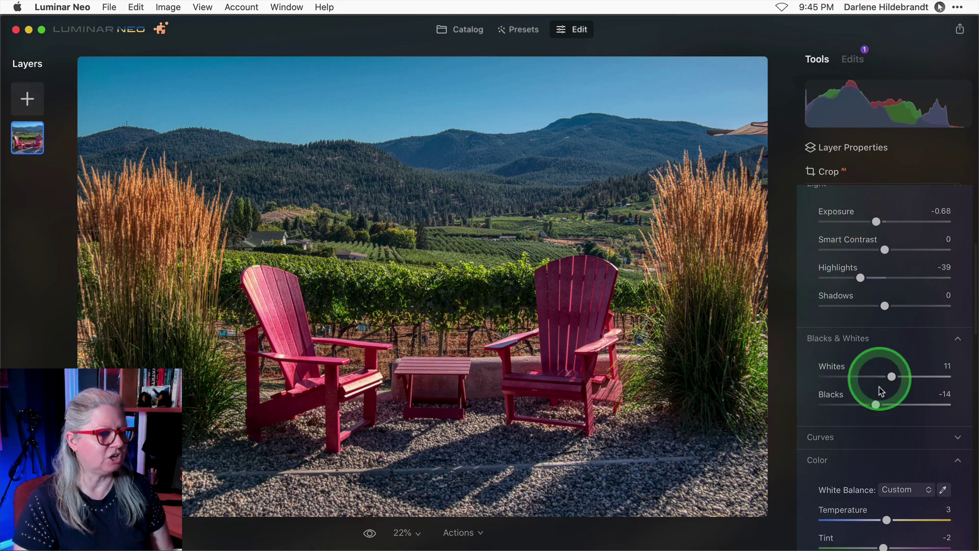
scroll(882, 391, up, 1)
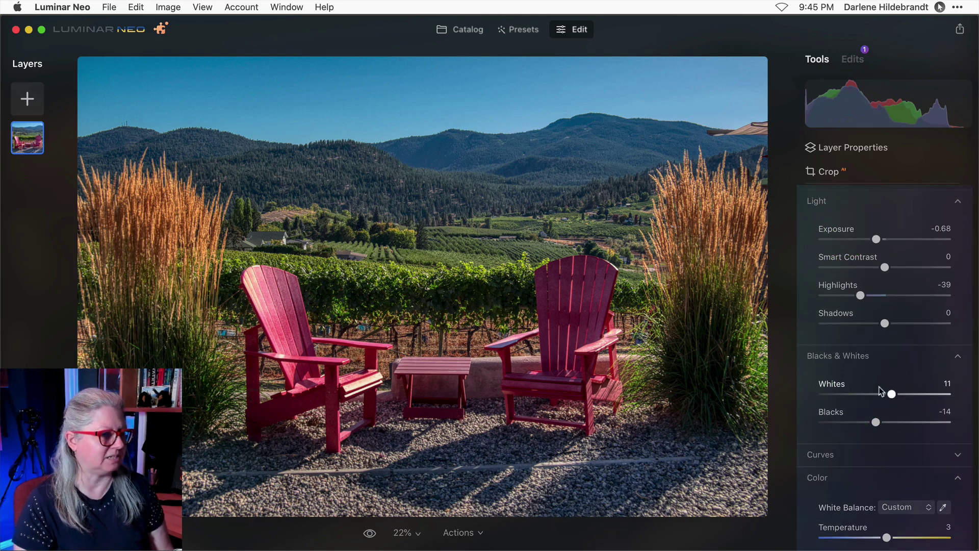
click(870, 357)
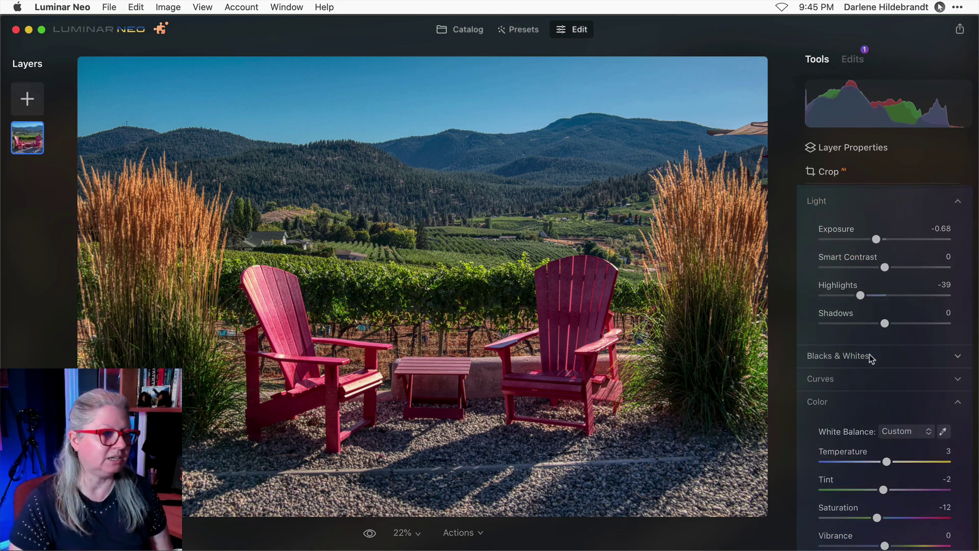
key(backslash)
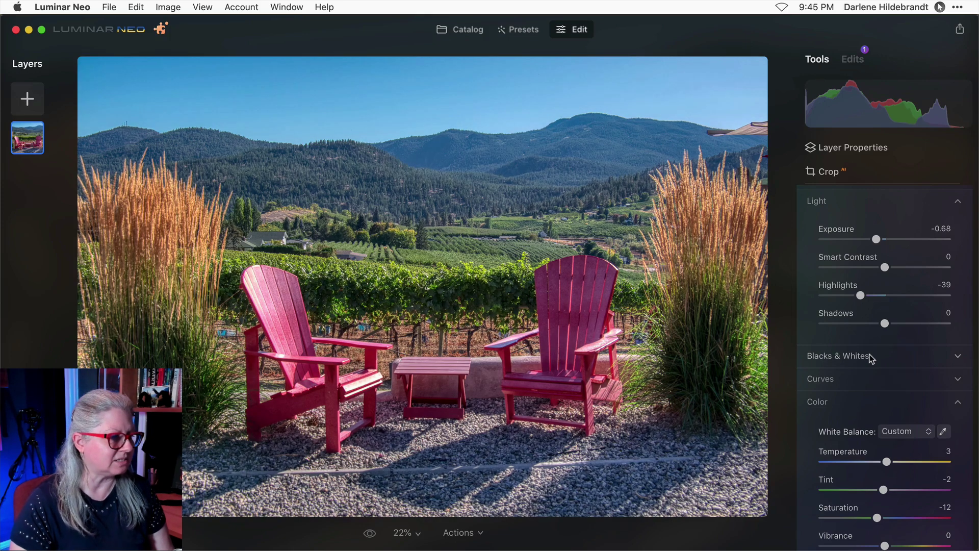
key(backslash)
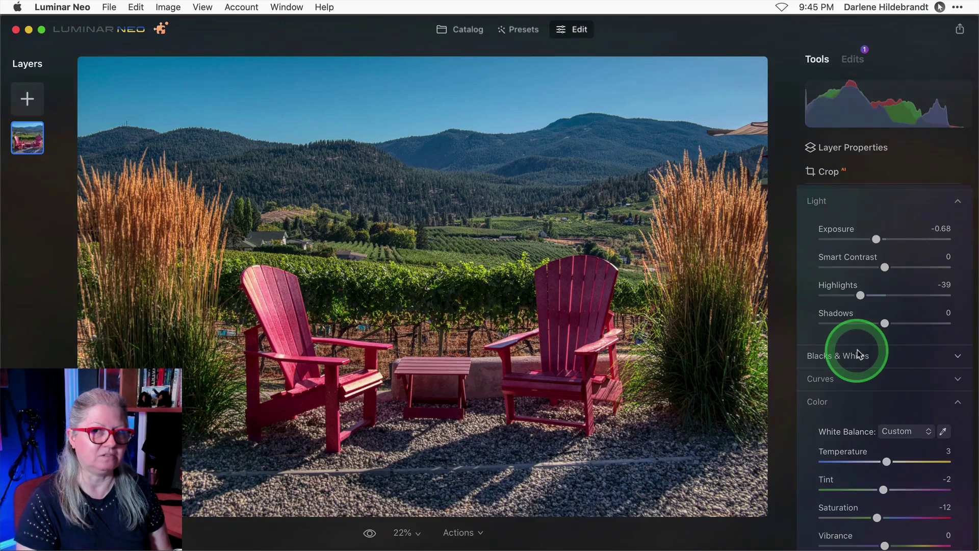
Step: Enlarge the edited merged chairs thumbnail in the catalog
key(g)
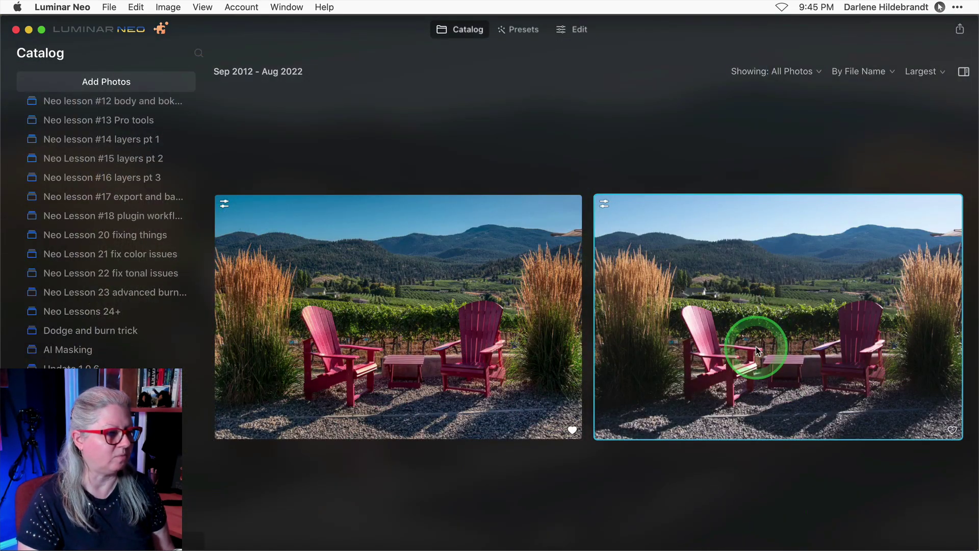
double_click(756, 351)
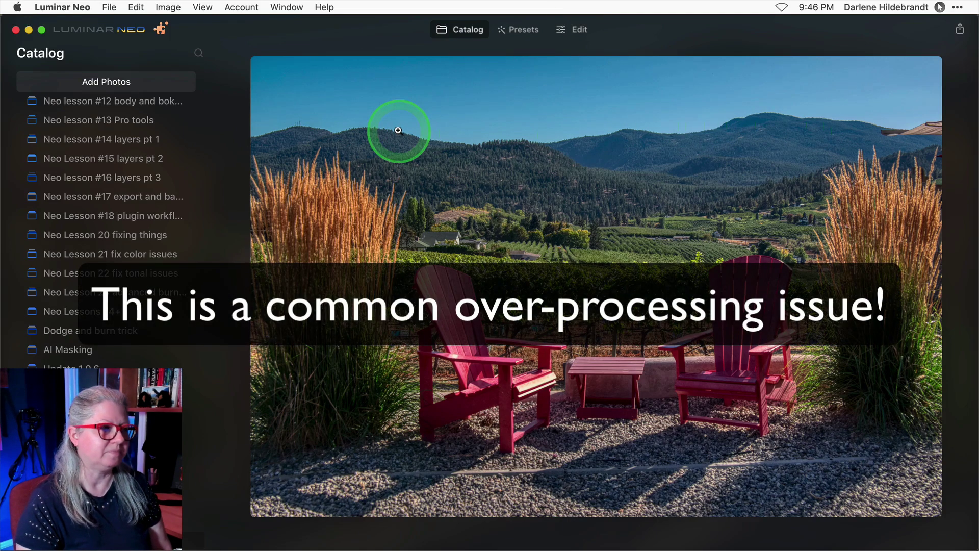
Step: Reopen the original chairs photo and pull highlights down, lift shadows in Develop
click(576, 30)
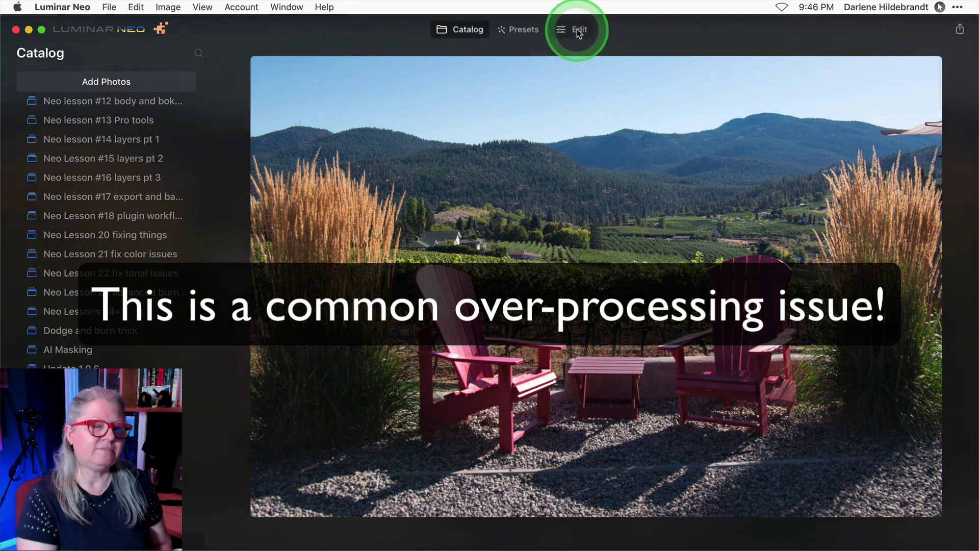
click(579, 31)
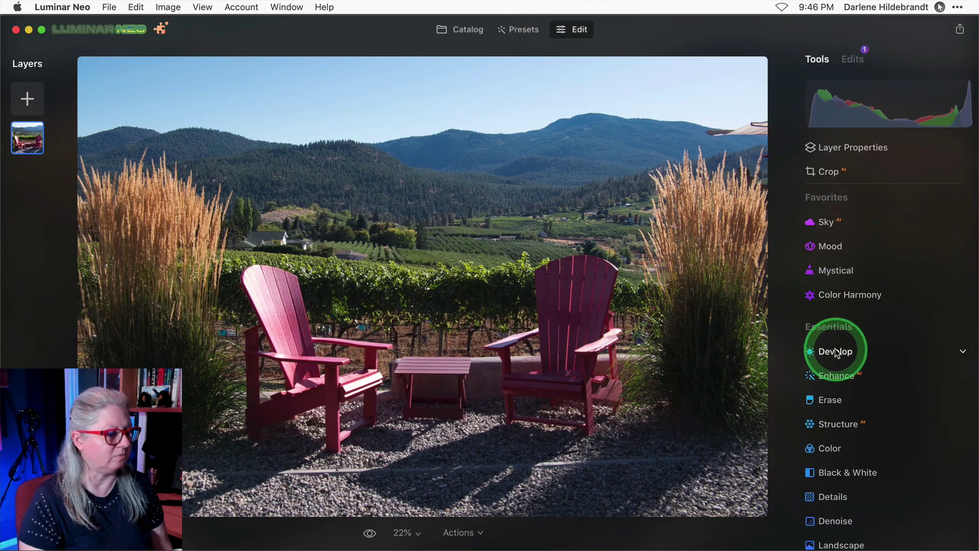
click(840, 352)
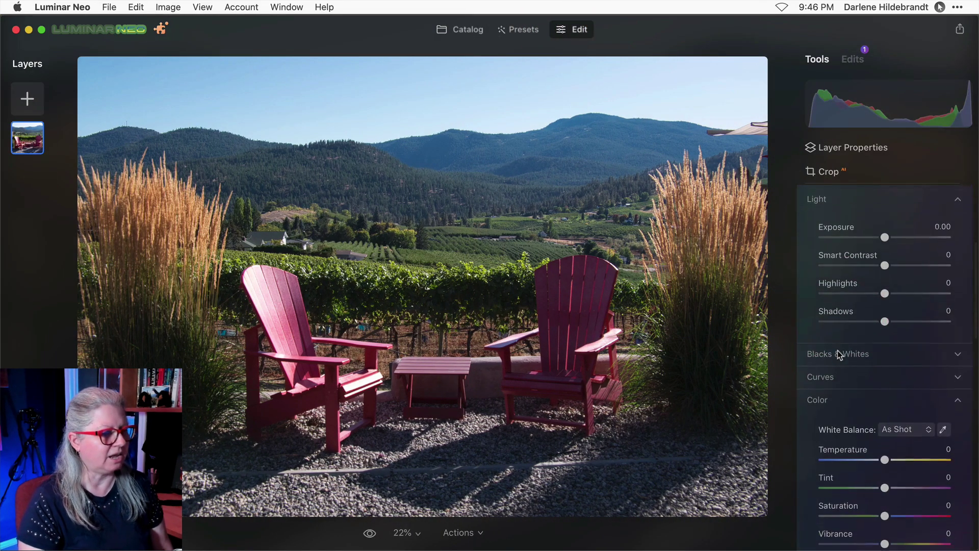
click(835, 311)
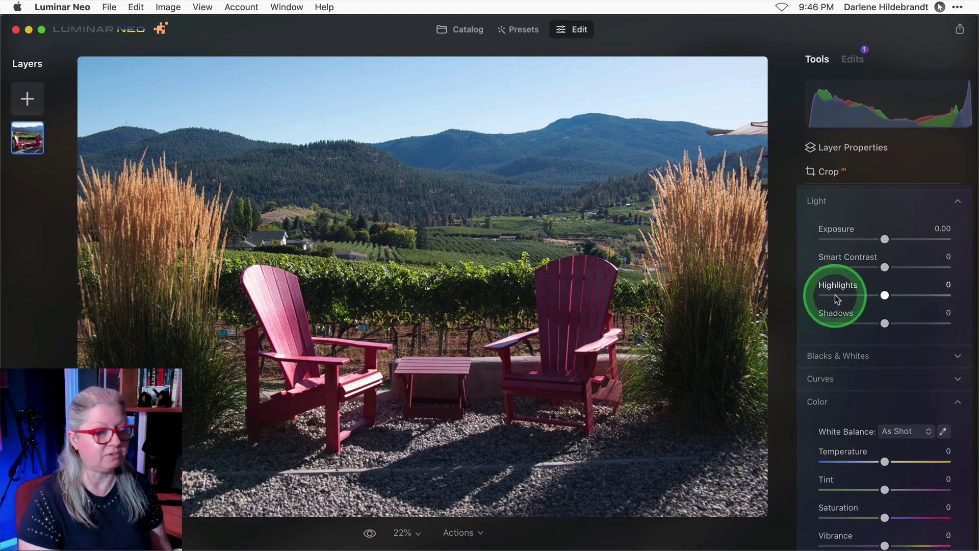
click(821, 378)
drag(885, 323, 913, 323)
Step: Adjust the chairs photo's Color settings
scroll(868, 301, down, 5)
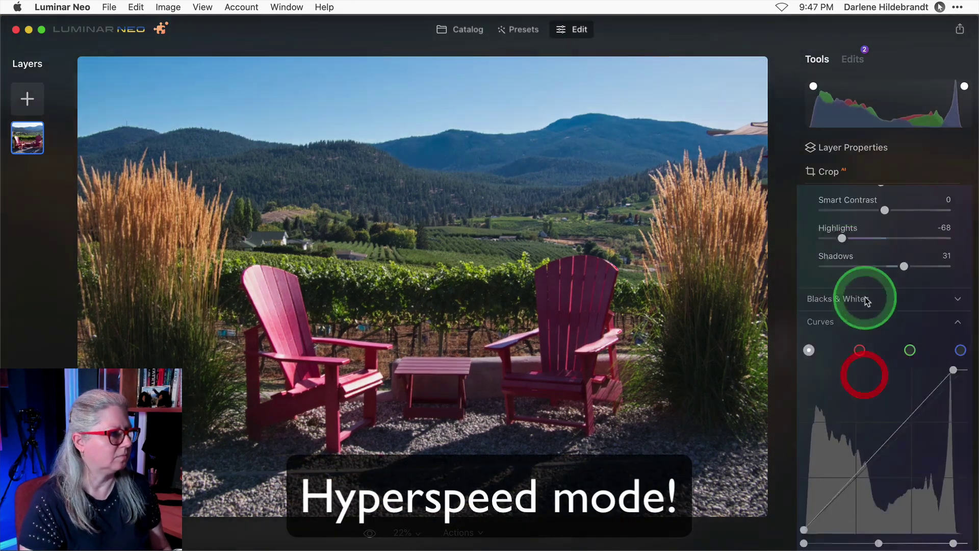
scroll(867, 301, down, 3)
drag(885, 454, 897, 455)
scroll(871, 287, up, 10)
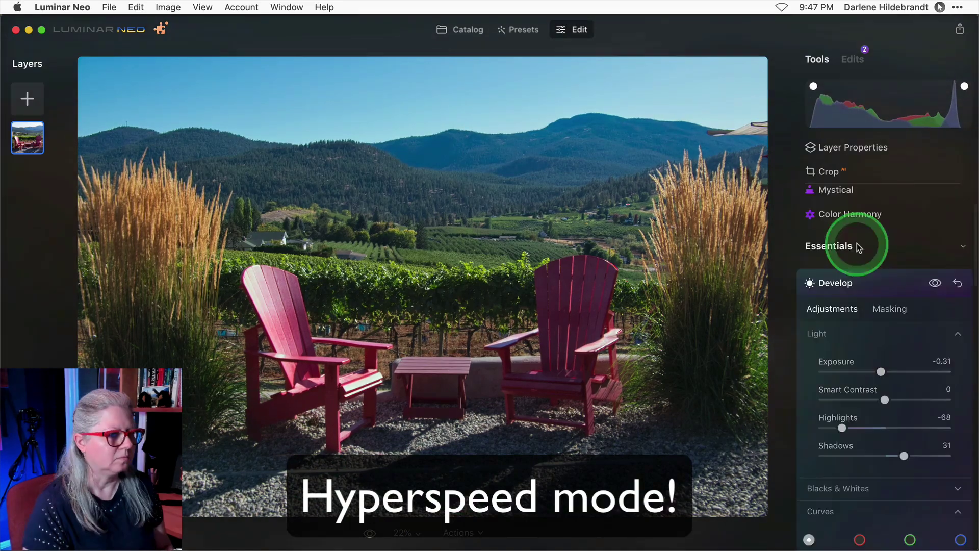
drag(846, 490, 857, 490)
Step: Add Enhance to darken the sky, then review the Enhance, Color, Develop edits list
click(859, 247)
drag(867, 377, 890, 377)
click(853, 58)
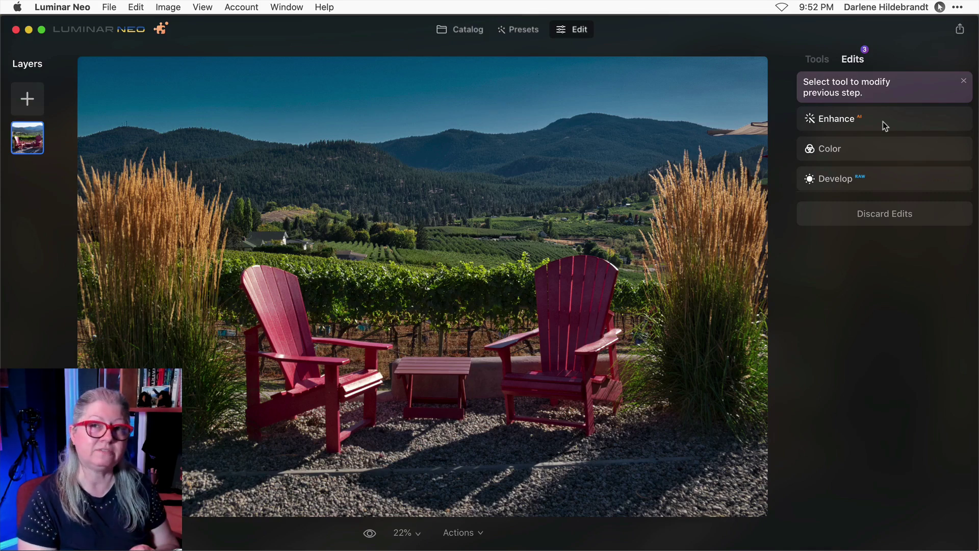
drag(884, 147, 890, 185)
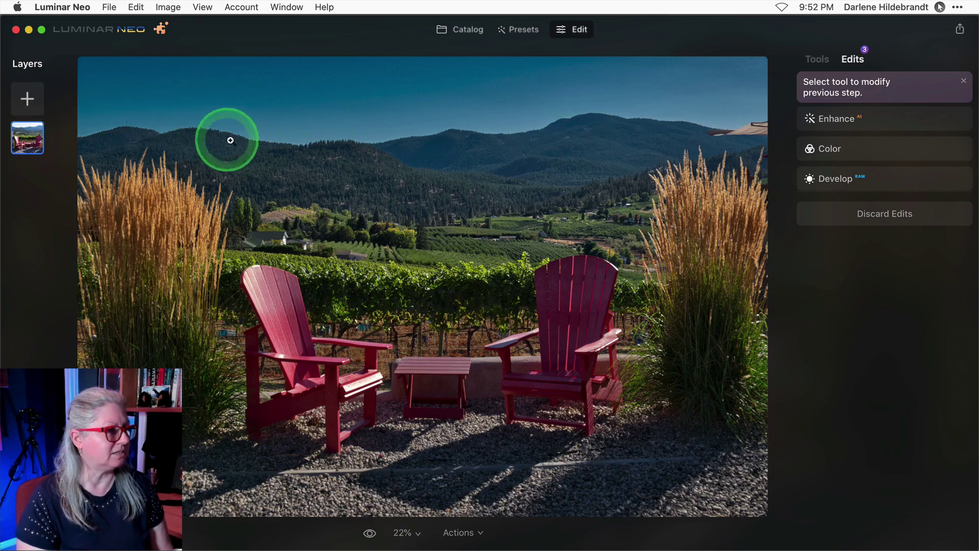
Step: Return to the catalog and open the Arc de Triomphe photo from its thumbnail
click(468, 31)
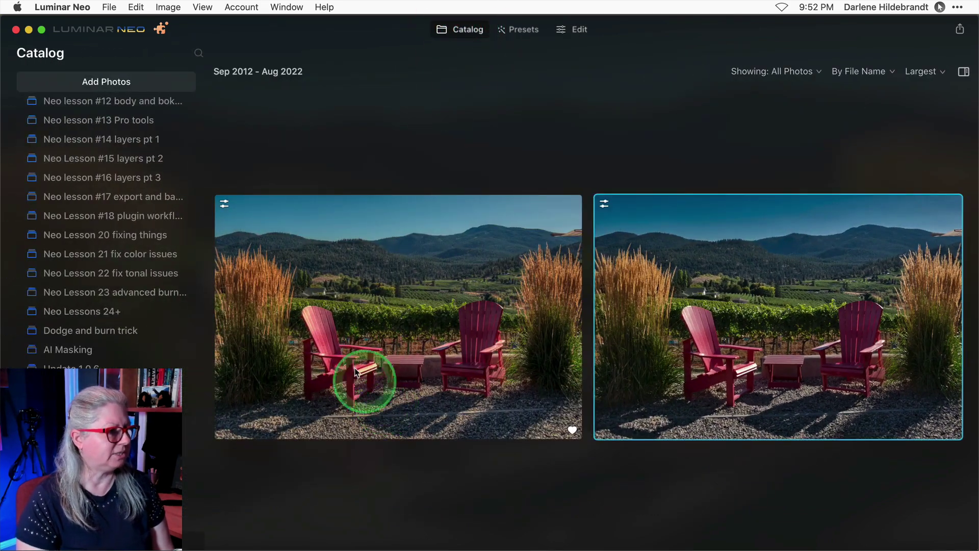
double_click(619, 338)
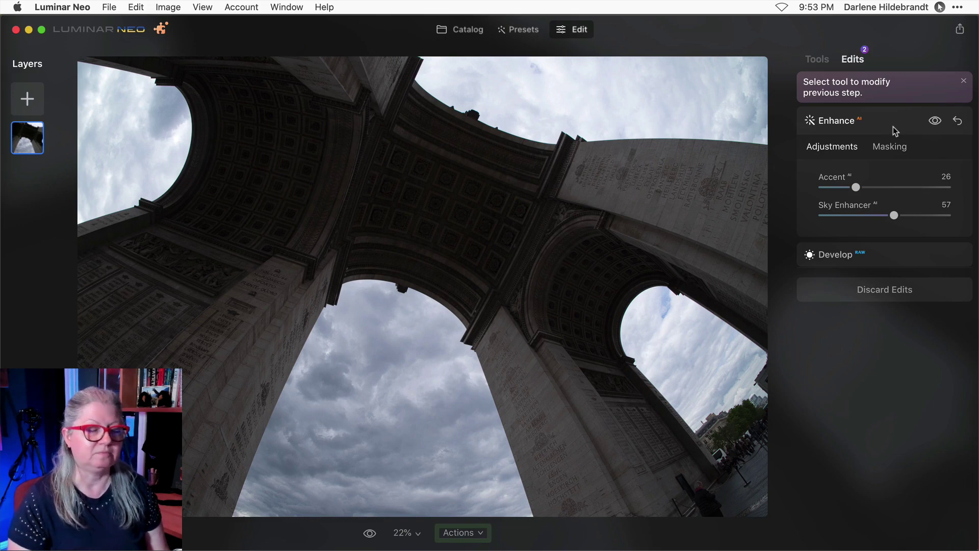
Step: Toggle the Relight before/after preview on the Arc photo
drag(883, 284, 887, 127)
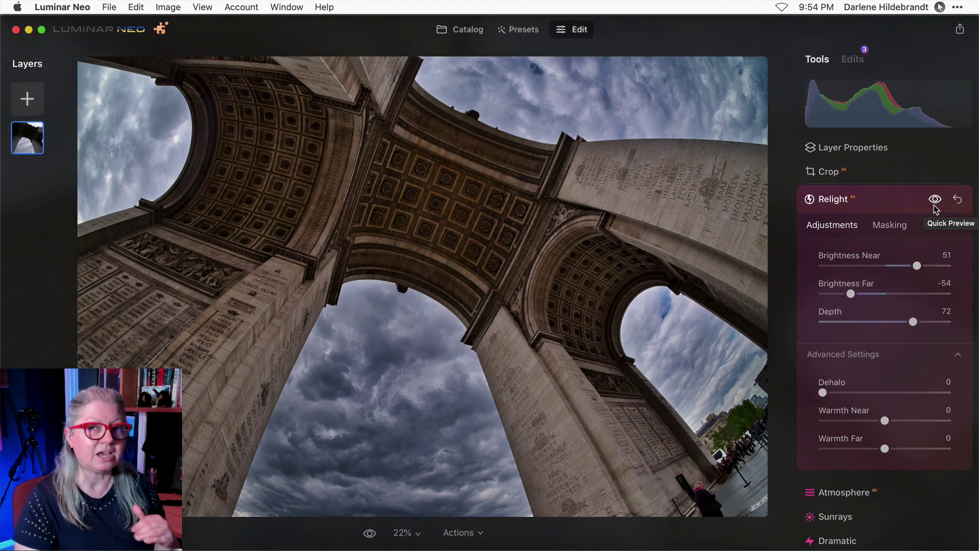
click(936, 202)
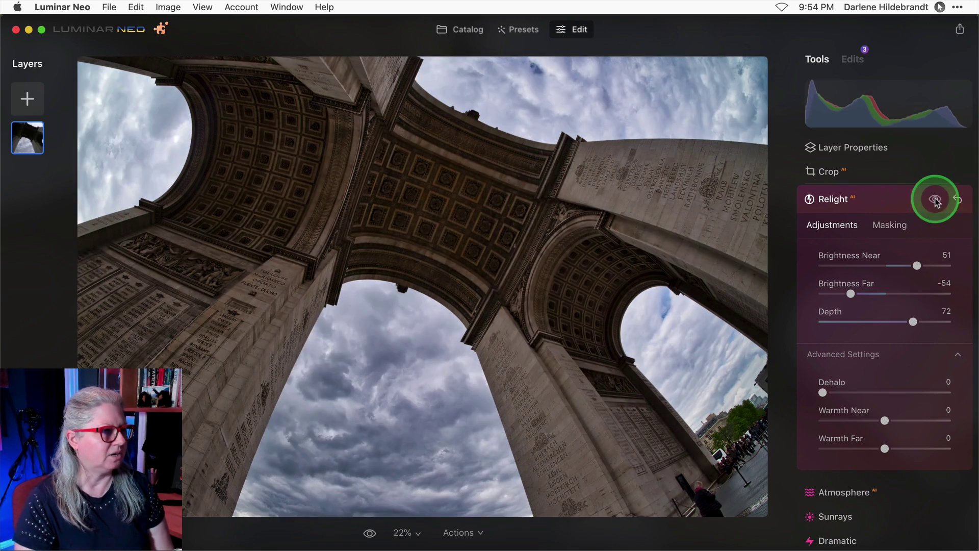
click(936, 202)
click(936, 201)
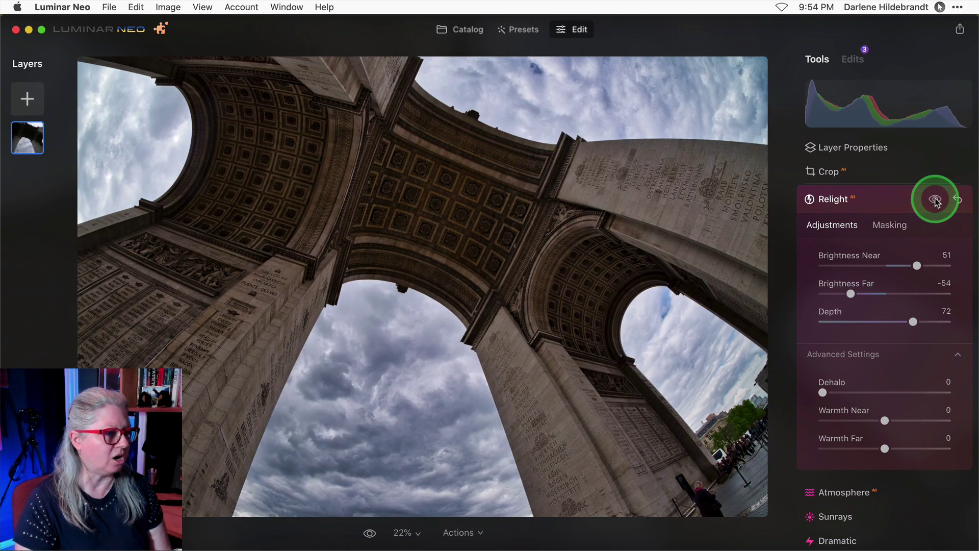
click(936, 201)
Step: Set Relight Depth to about 88 and Dehalo to 86, and show the edits list
drag(913, 323, 876, 322)
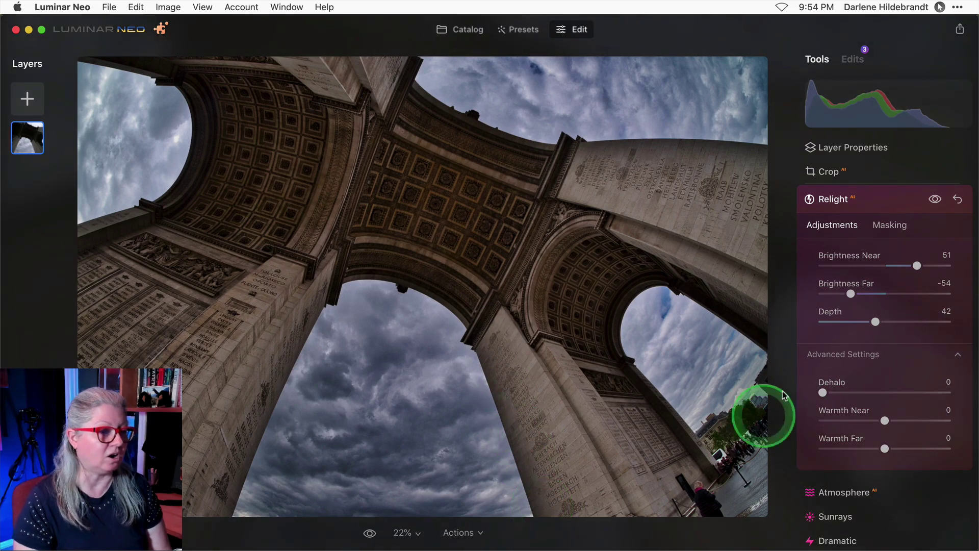
drag(875, 322, 924, 322)
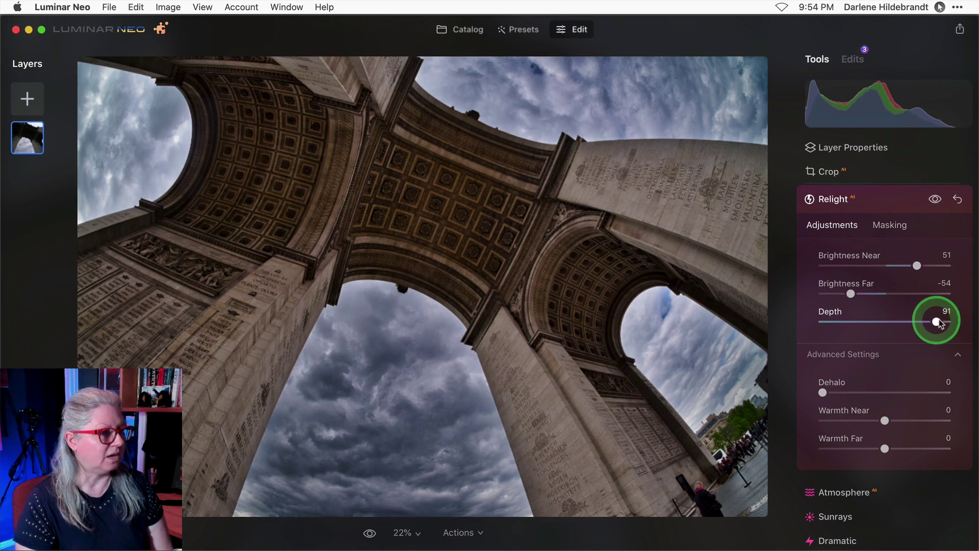
mouse_move(924, 322)
mouse_down()
mouse_move(940, 322)
mouse_move(921, 322)
mouse_up()
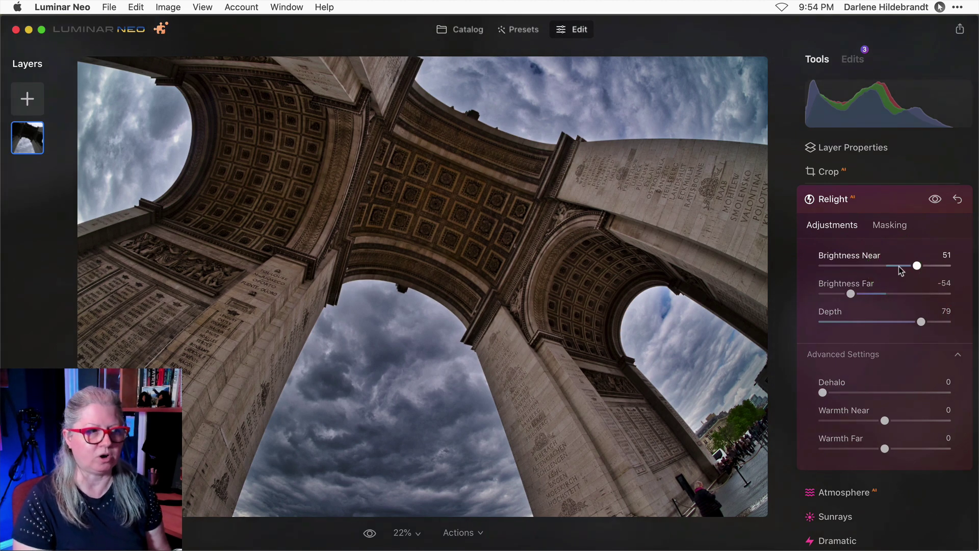
click(932, 393)
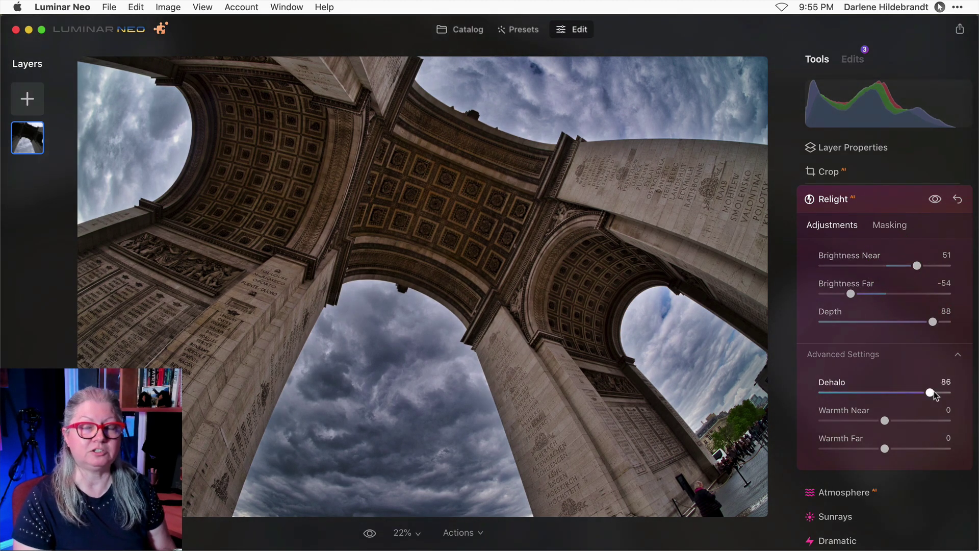
click(853, 58)
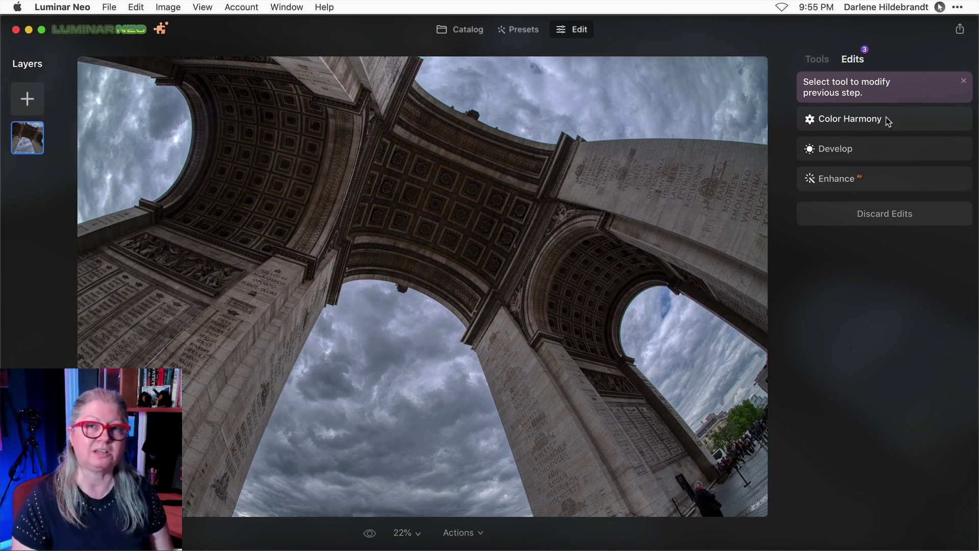
Step: Expand Enhance and switch it off and back on to compare
click(887, 178)
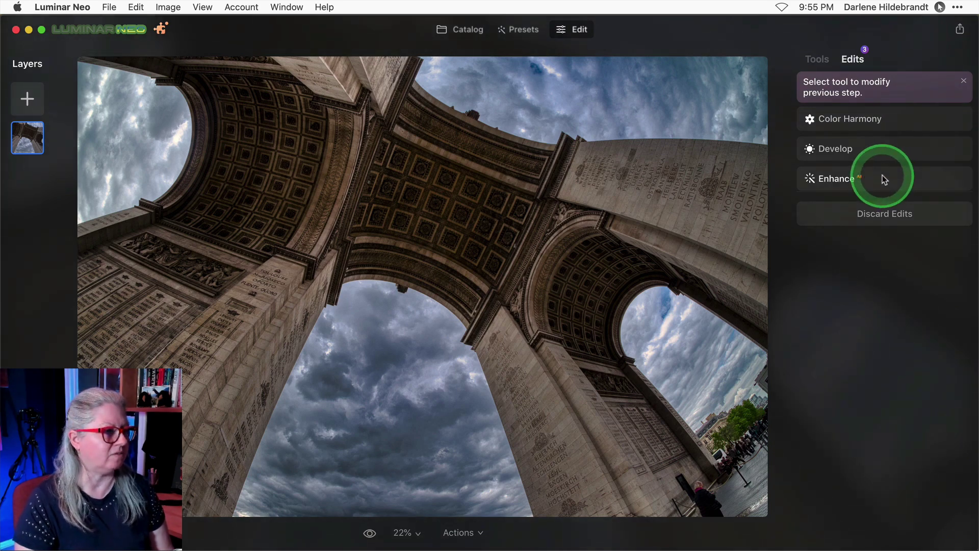
click(883, 176)
click(934, 181)
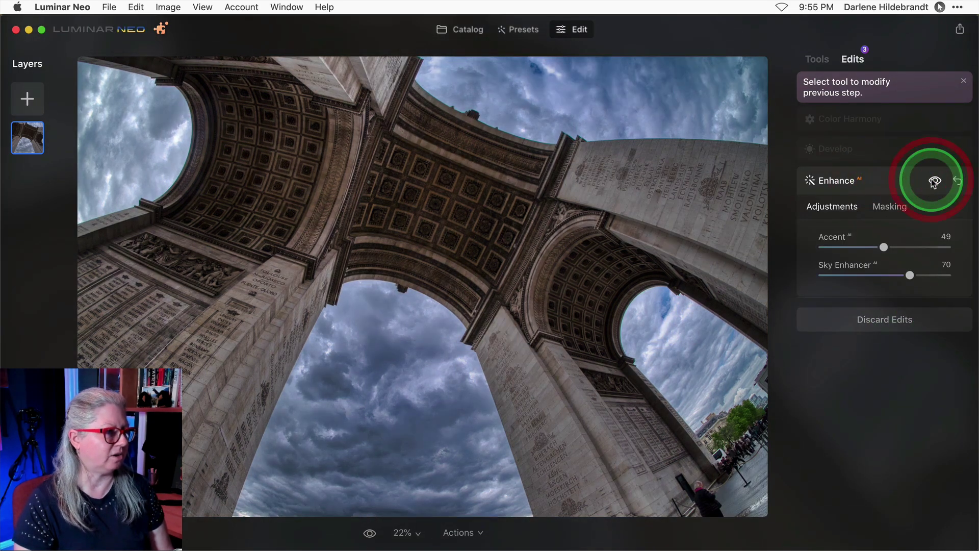
click(934, 181)
Step: Expand Develop and Color Harmony (Brilliance -18, Warmth 0), toggling its preview
click(888, 151)
click(862, 384)
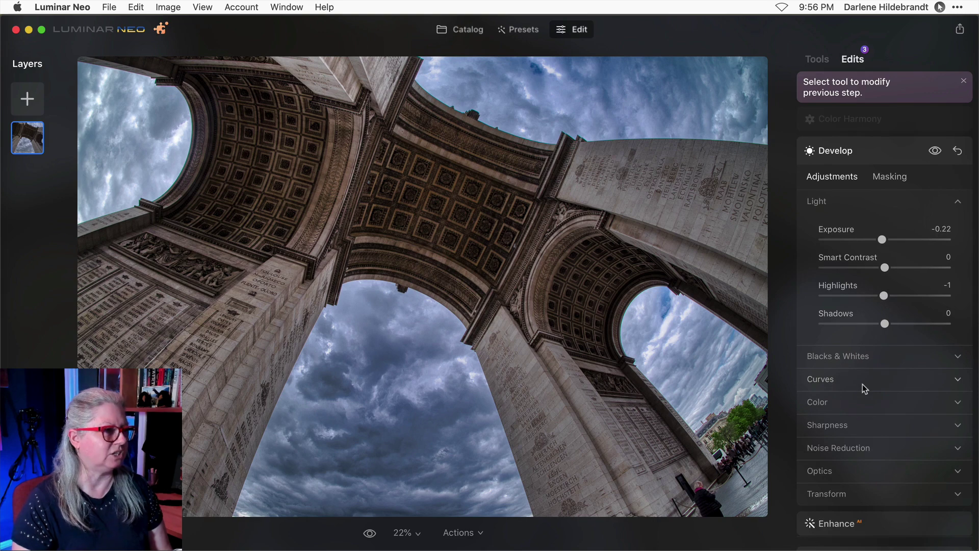
click(864, 122)
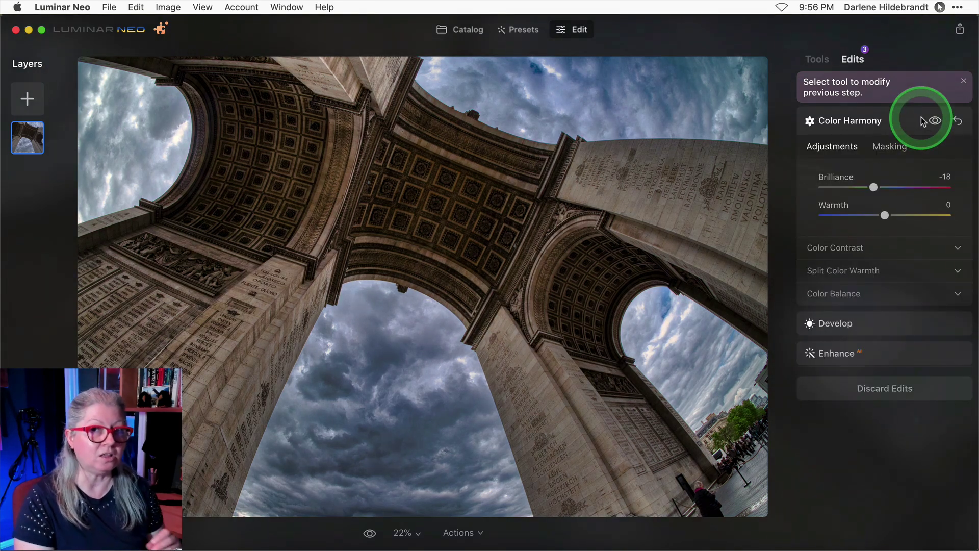
click(936, 121)
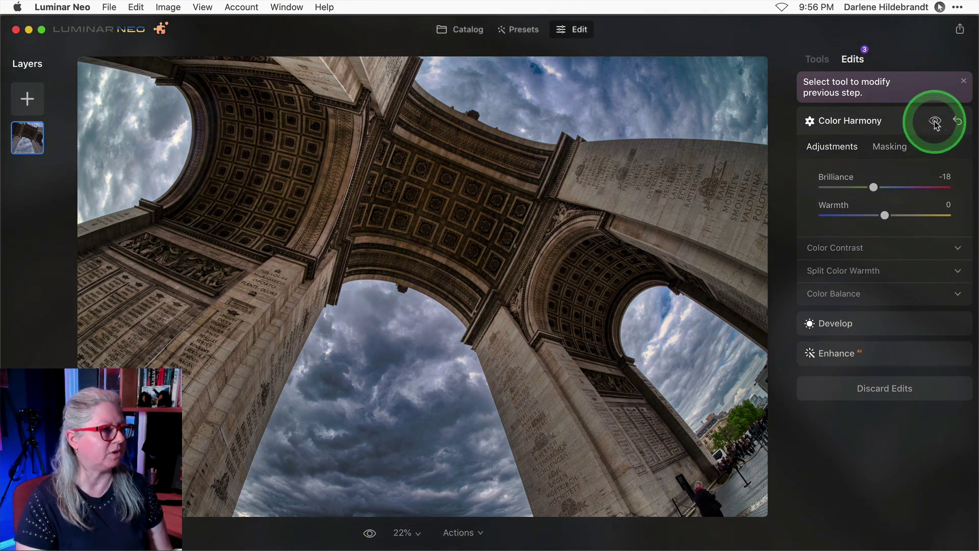
click(935, 122)
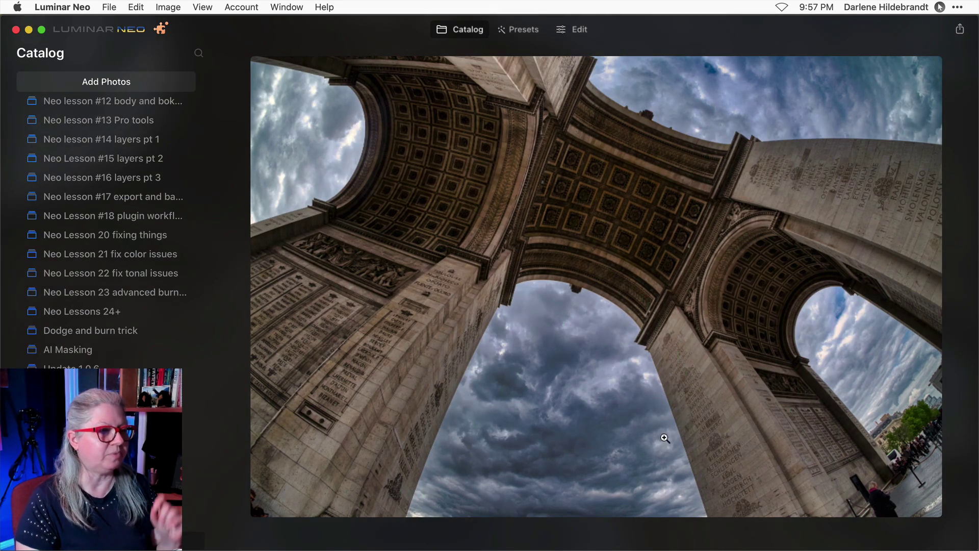
Step: View the Arc result in the catalog and open the dark kitchen photo
click(651, 359)
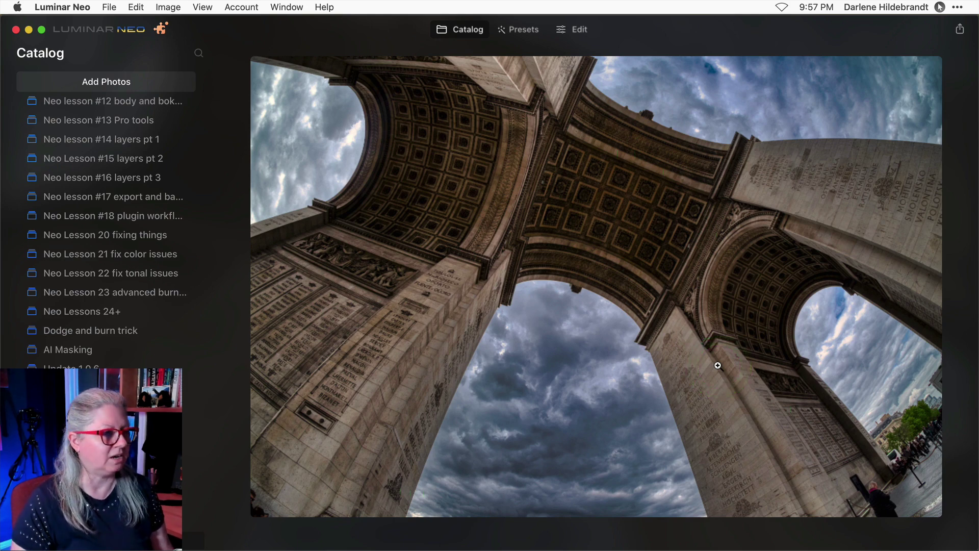
double_click(718, 365)
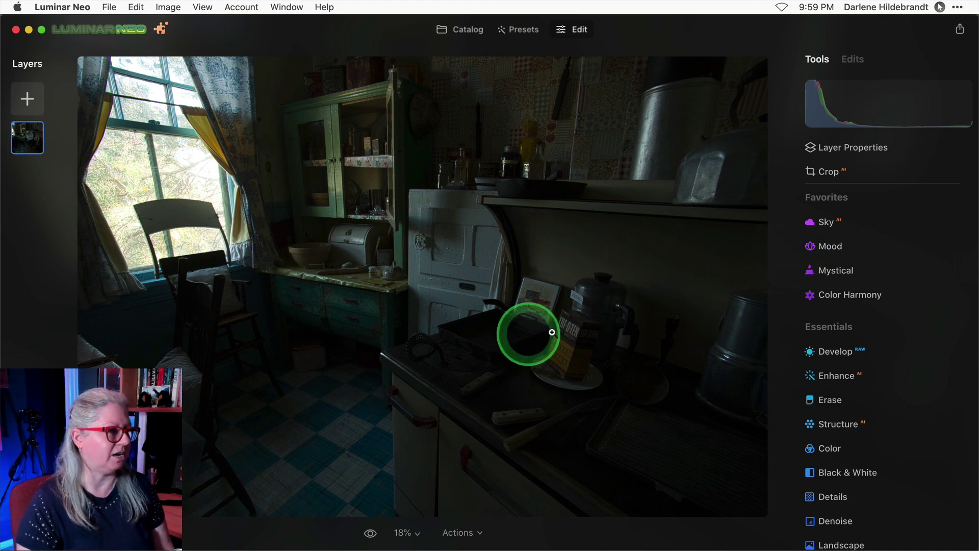
Step: View the brightened, teal-toned kitchen photo large in the catalog
key(j)
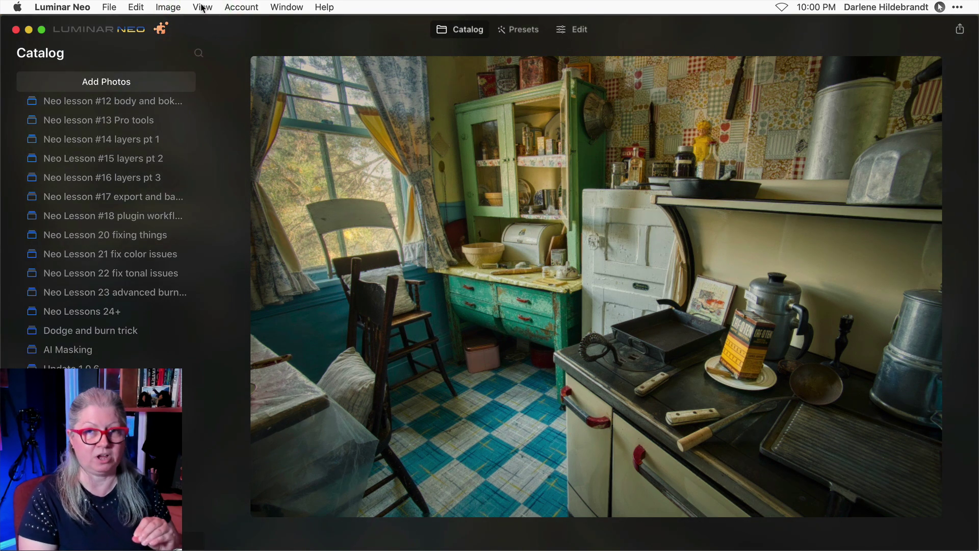
Step: Show the filmstrip and inspect the previous kitchen version zoomed in on the stove pan
click(202, 8)
click(209, 90)
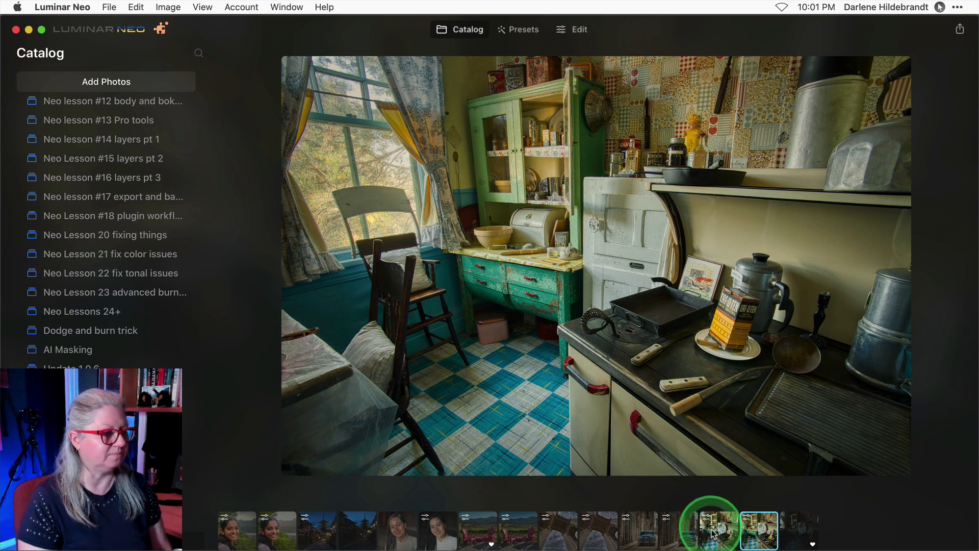
click(713, 533)
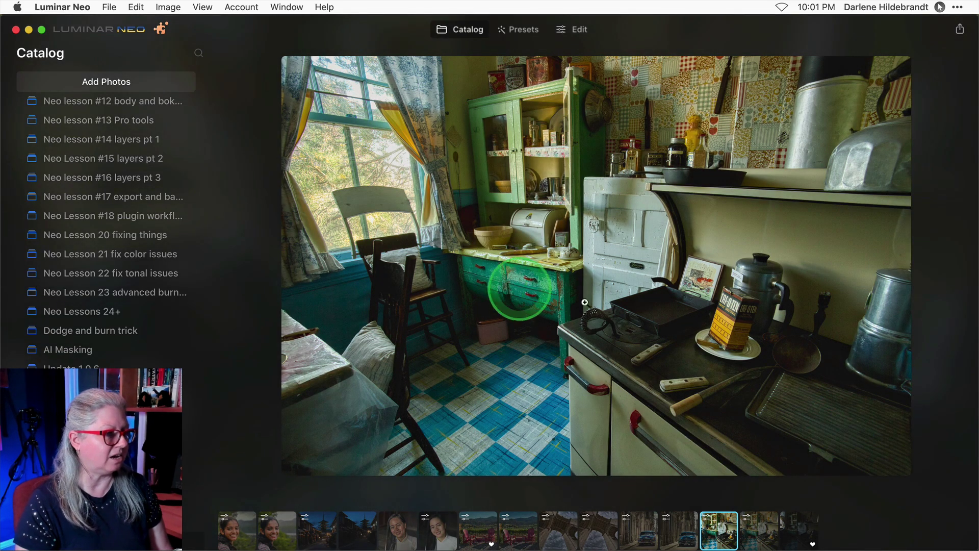
click(636, 310)
drag(755, 349, 692, 289)
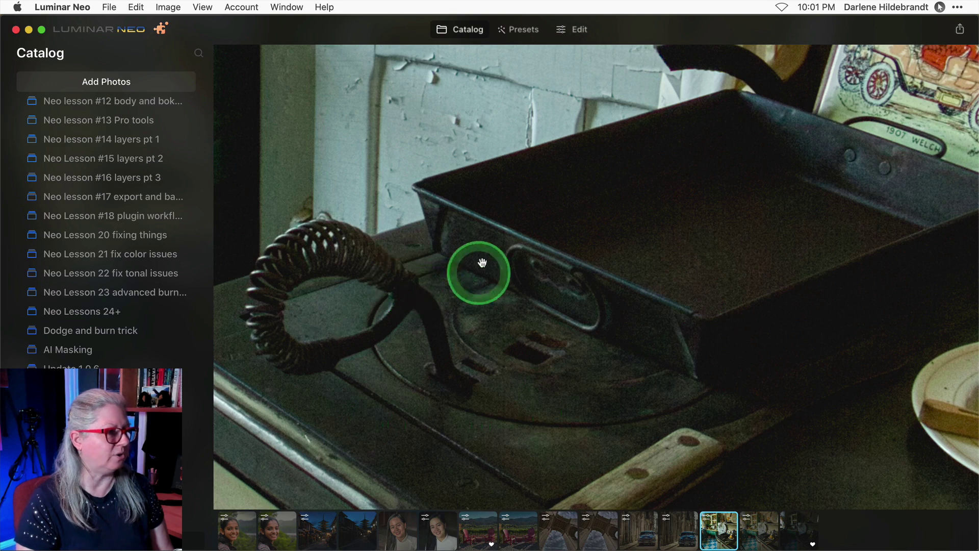
drag(630, 184, 579, 215)
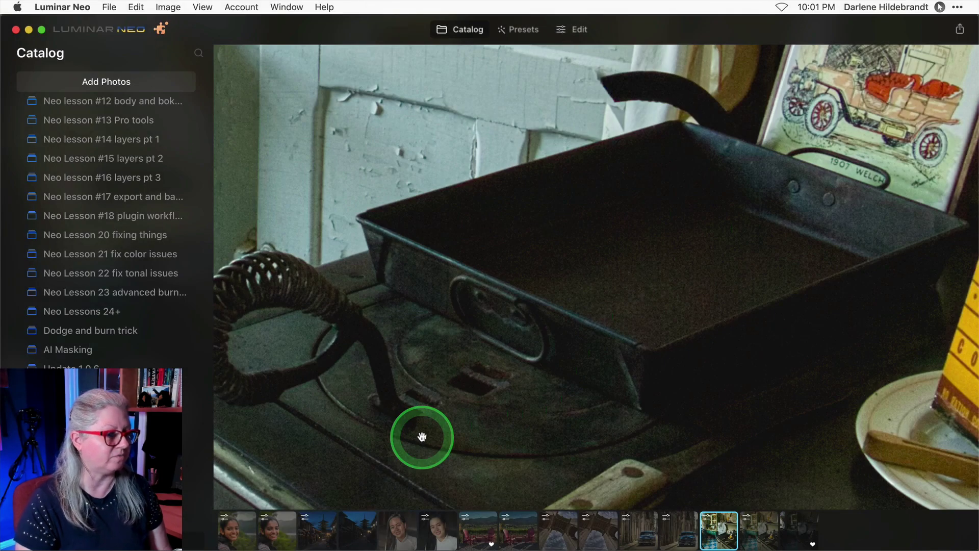
click(422, 437)
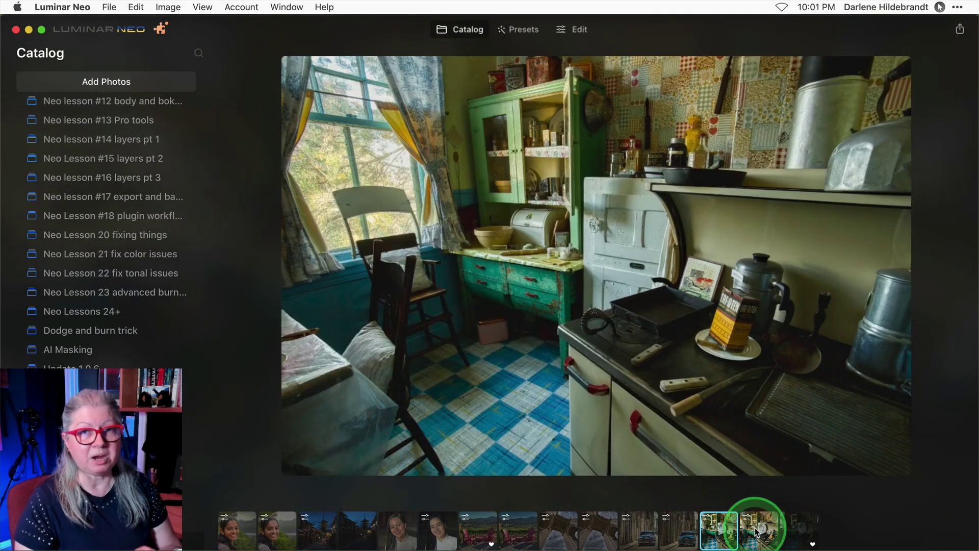
Step: Compare the next kitchen version at the pan, then display the last, darker version
click(757, 531)
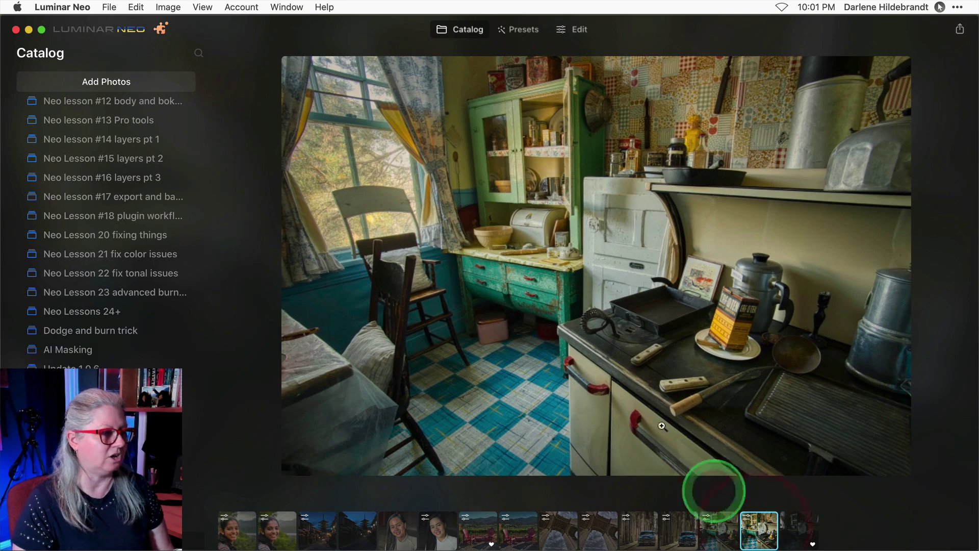
click(631, 308)
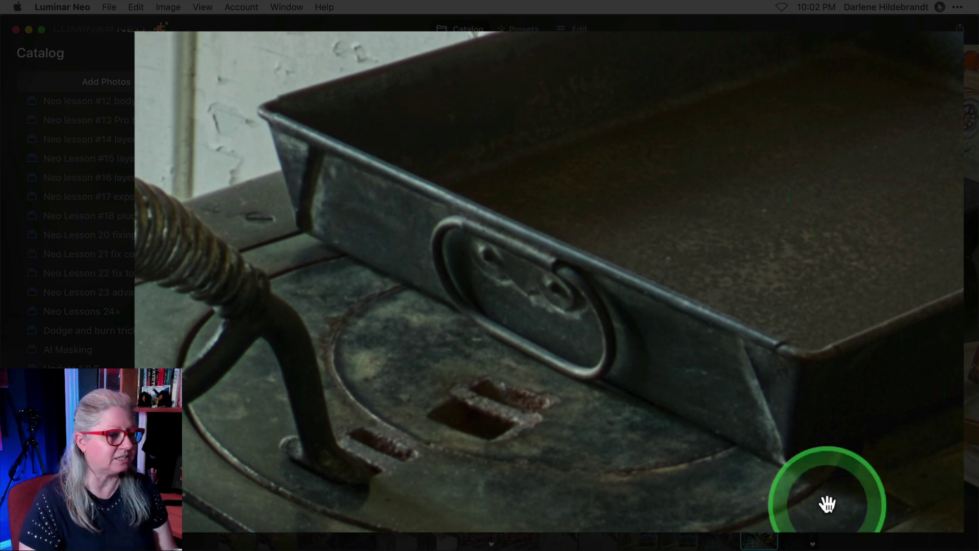
click(827, 504)
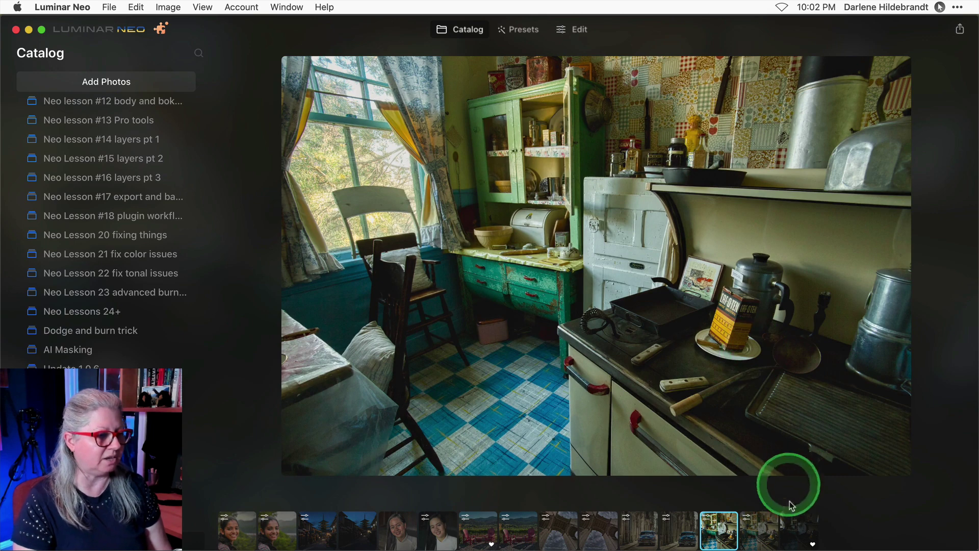
click(796, 532)
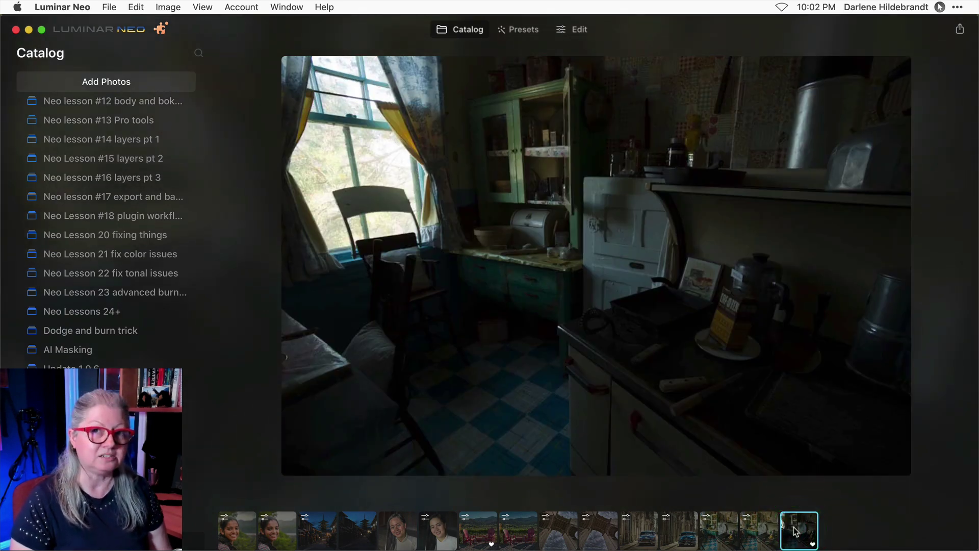
Step: Select the brighter kitchen photo thumbnail in the filmstrip
click(713, 534)
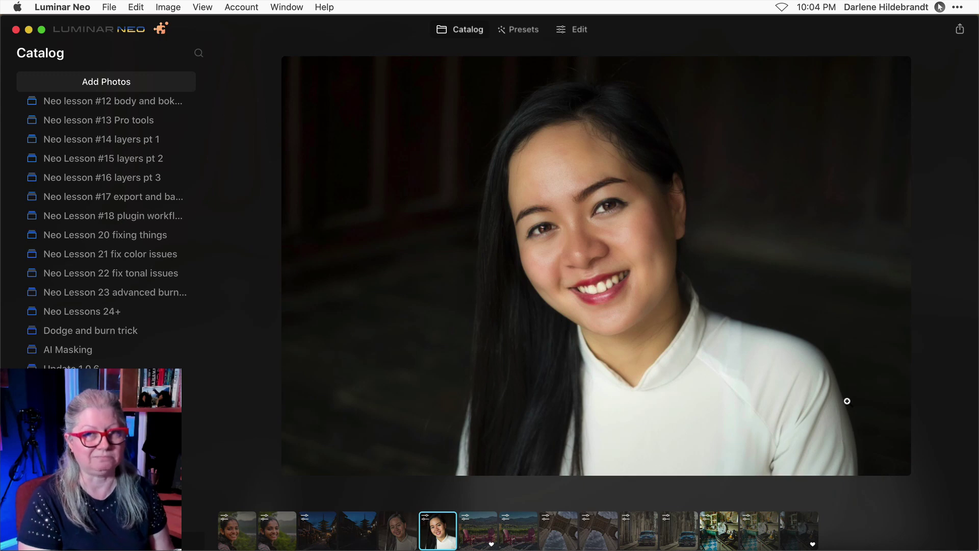
Step: Step back twice with the Left arrow key to the green-hills portrait
key(Left)
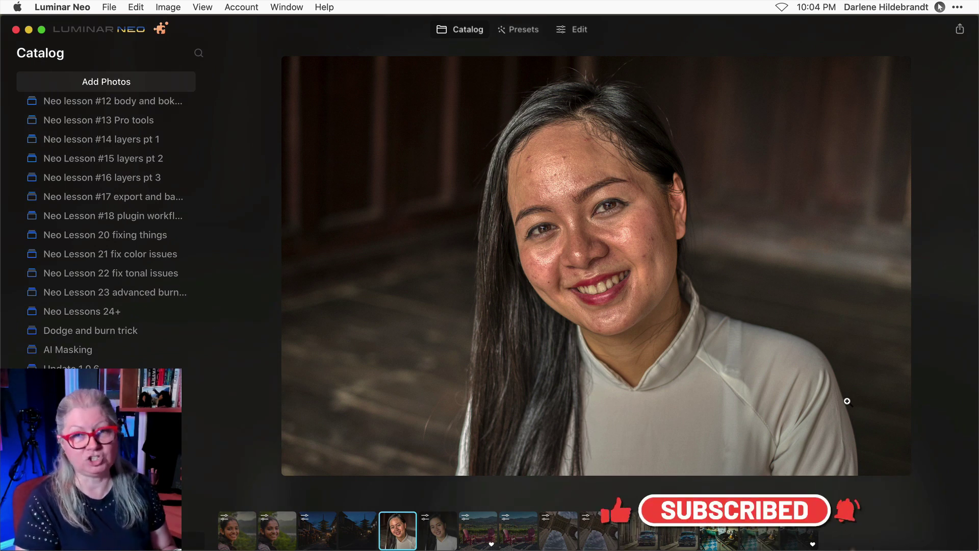
key(Left)
key(Left)
key(Left)
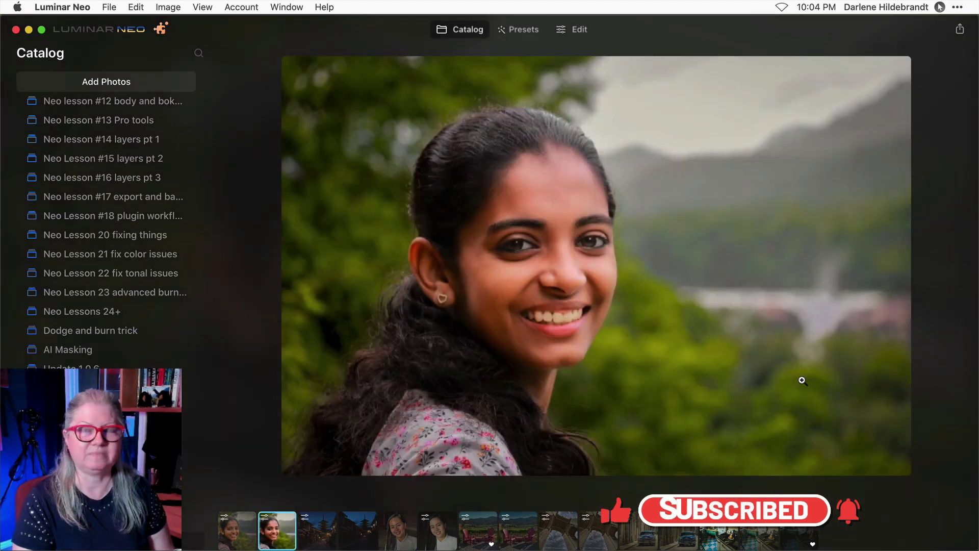
click(578, 32)
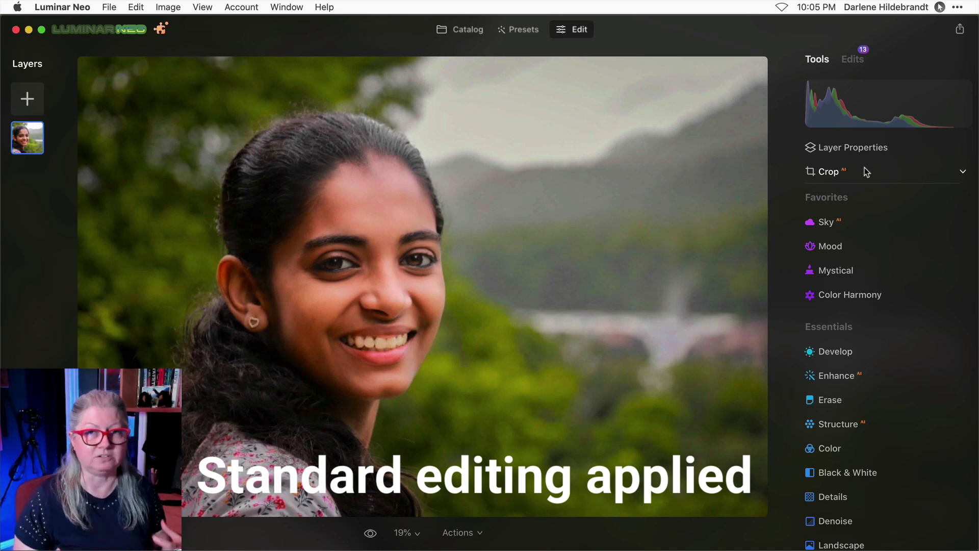
click(865, 55)
mouse_move(883, 100)
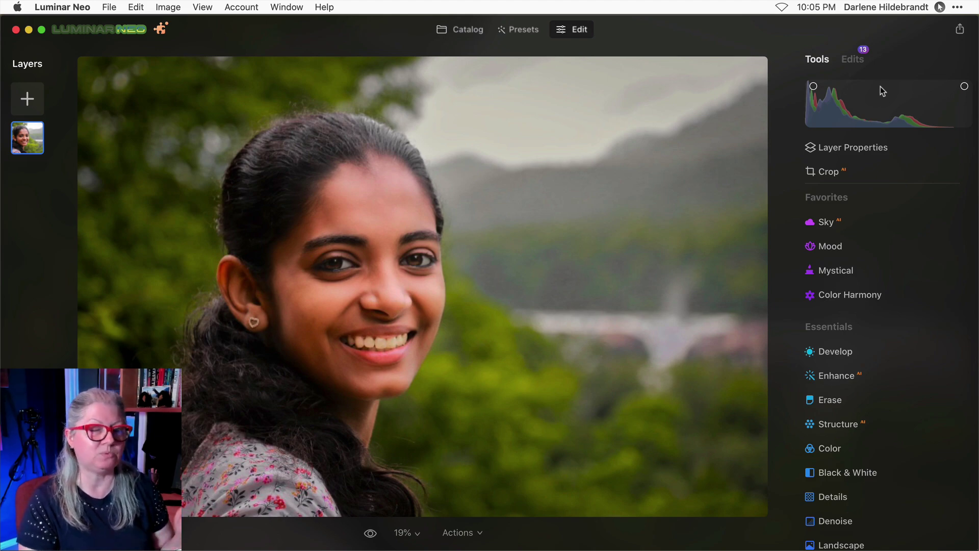
key(g)
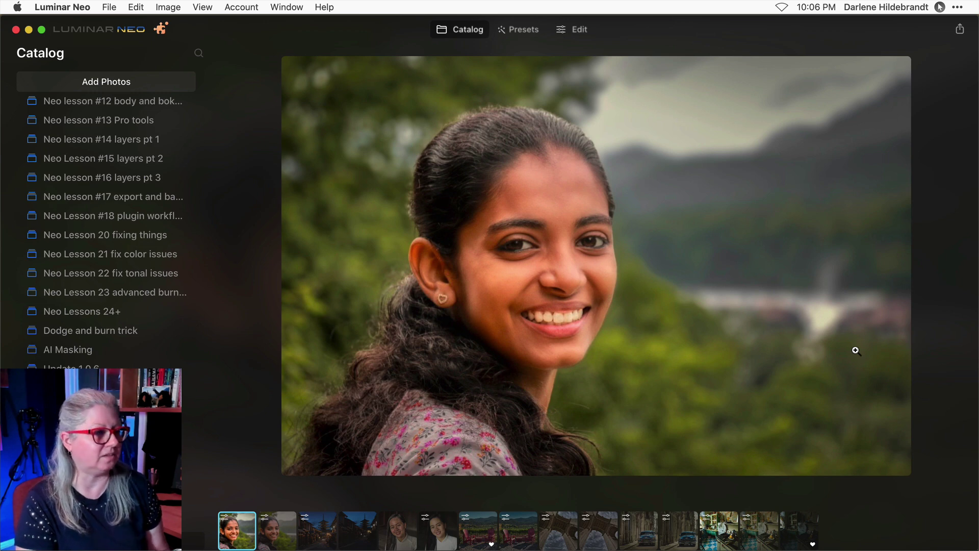
key(Right)
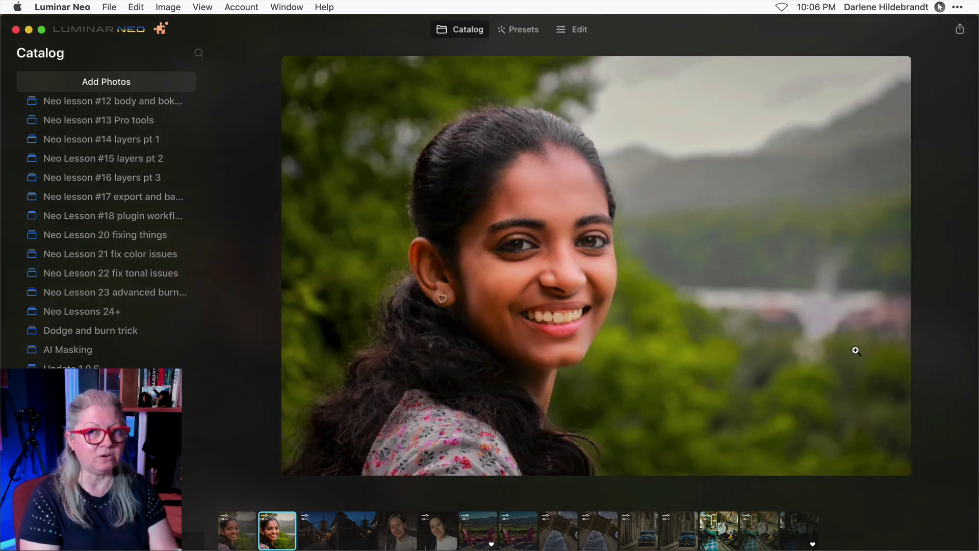
key(Left)
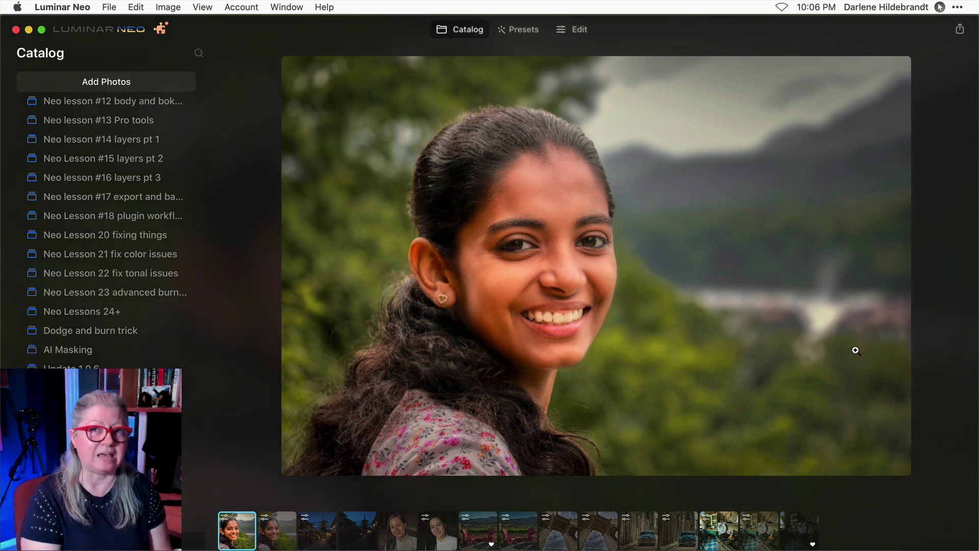
key(Right)
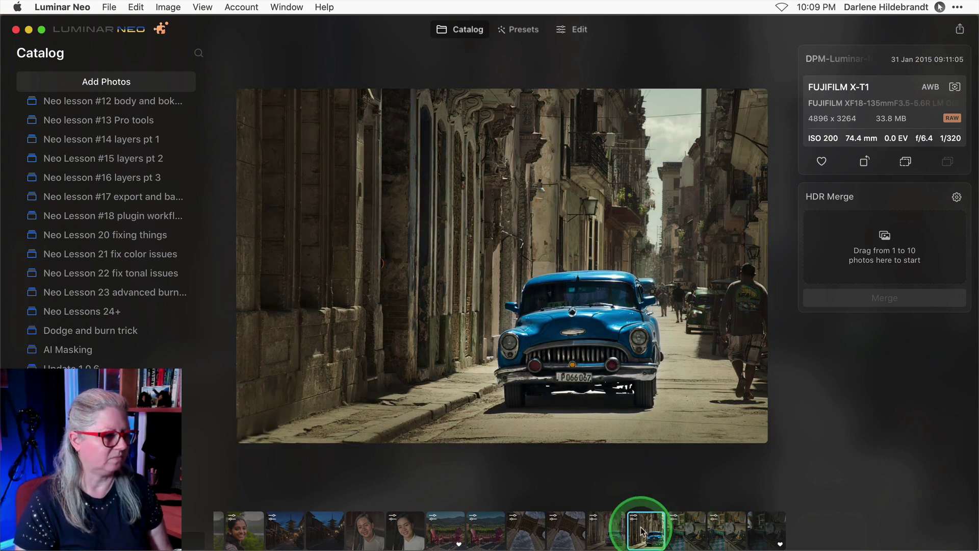
Step: Merge the Havana car photo in HDR Merge and open the result from the HDR Merge folder
drag(637, 526, 864, 255)
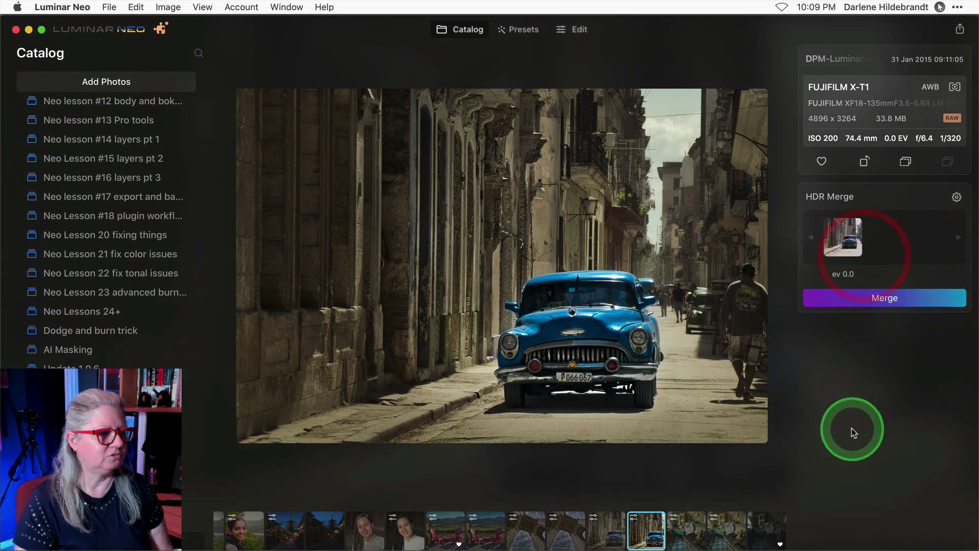
click(884, 301)
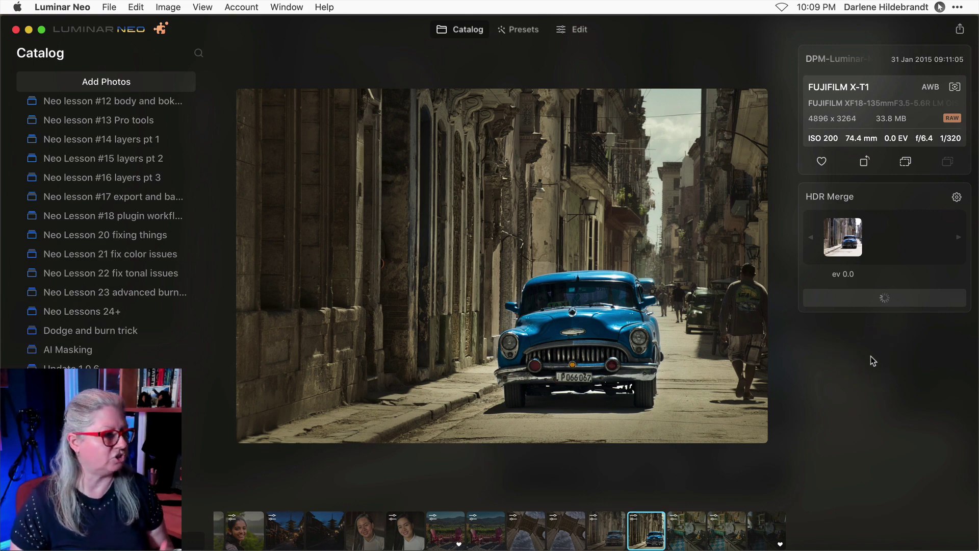
click(231, 252)
scroll(122, 224, up, 5)
scroll(119, 232, up, 5)
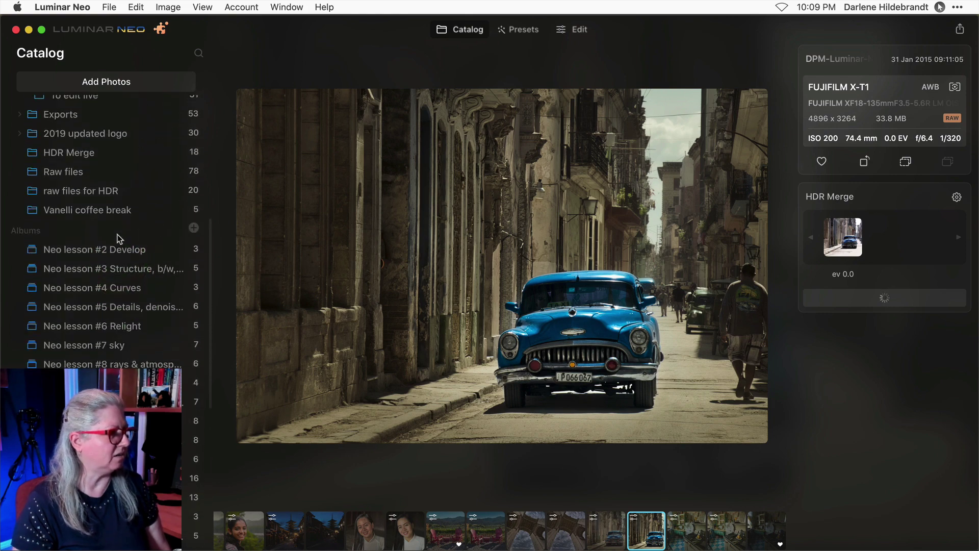
click(69, 152)
double_click(272, 466)
click(574, 30)
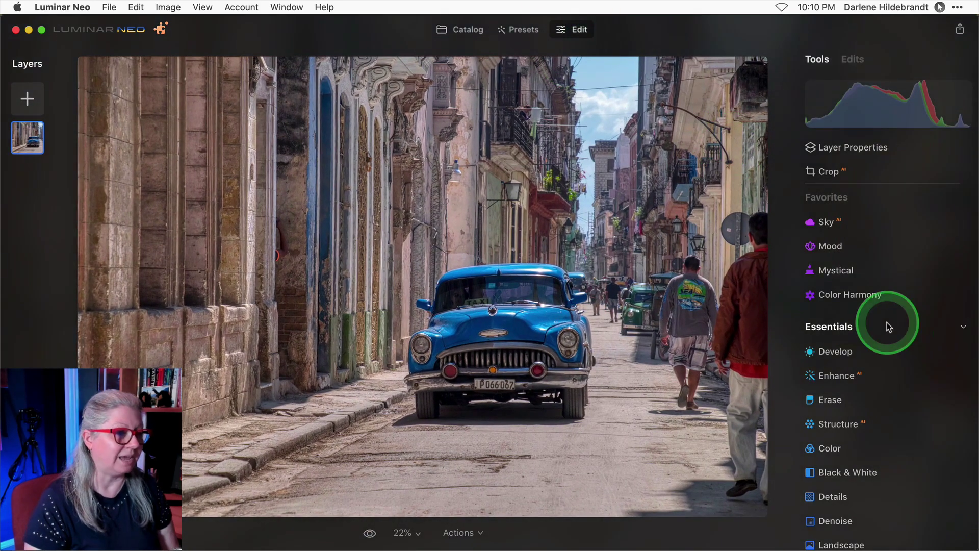
Step: In Develop, turn on automatic fringe removal under lens optics corrections
click(867, 352)
scroll(868, 353, down, 3)
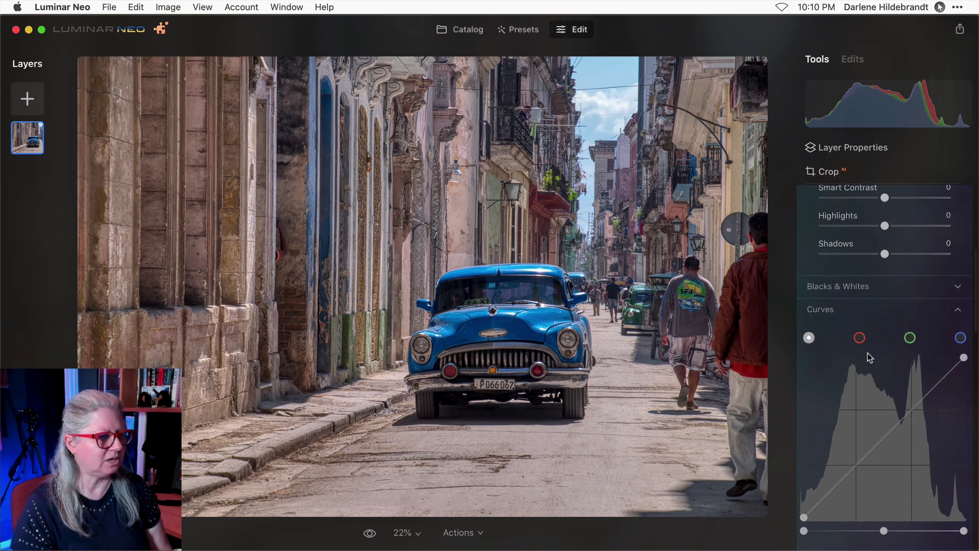
scroll(868, 353, down, 2)
scroll(868, 353, down, 3)
scroll(867, 353, down, 2)
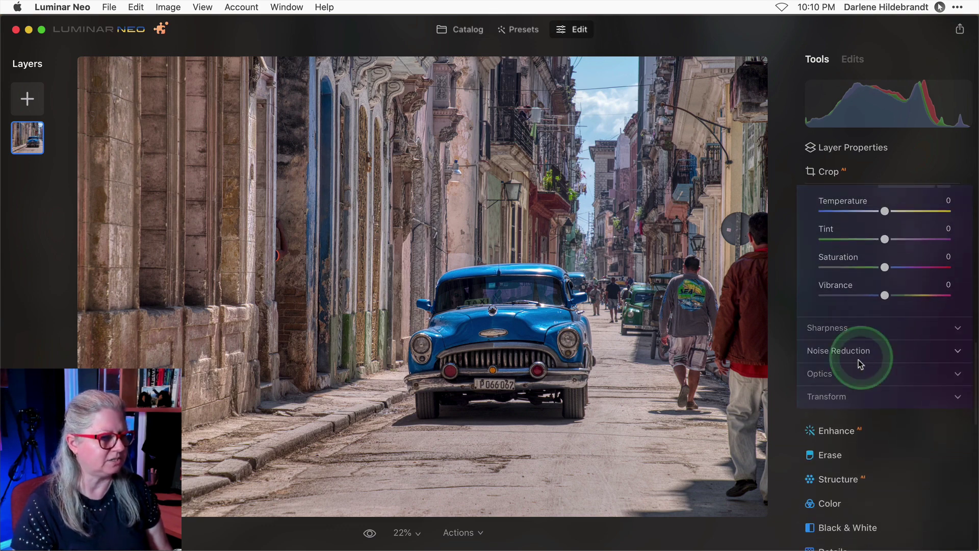
click(839, 378)
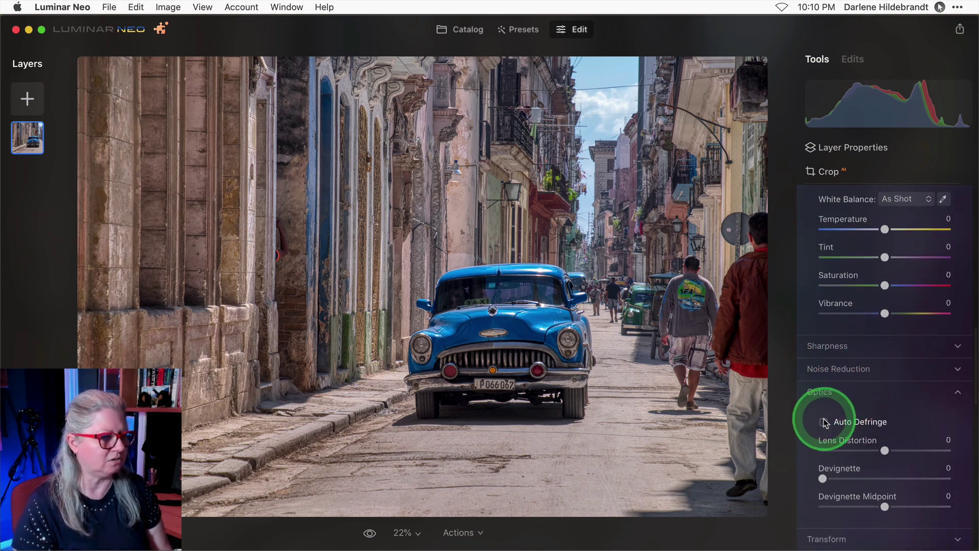
click(824, 422)
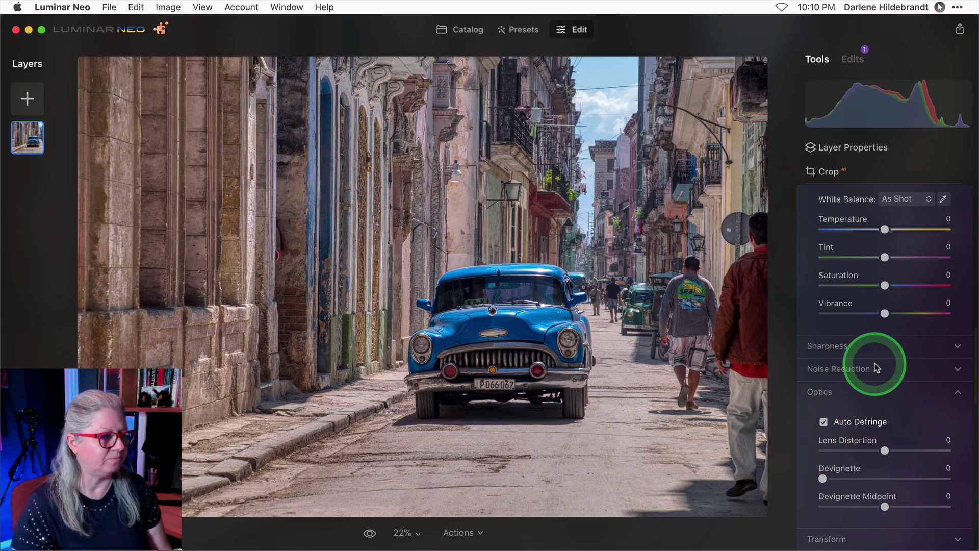
Step: Set highlights to -57 and exposure to -0.78
scroll(874, 363, up, 5)
scroll(874, 367, up, 1)
scroll(875, 374, up, 2)
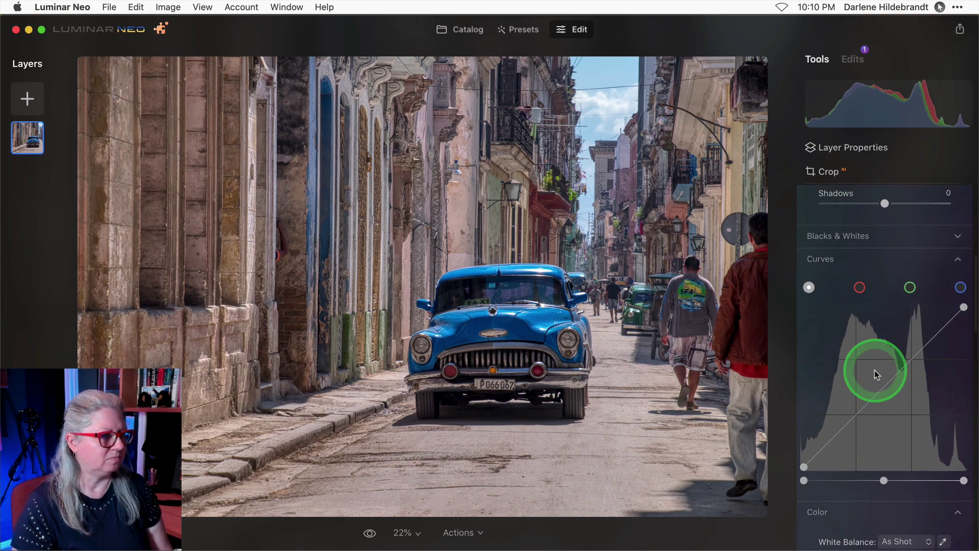
scroll(875, 370, up, 3)
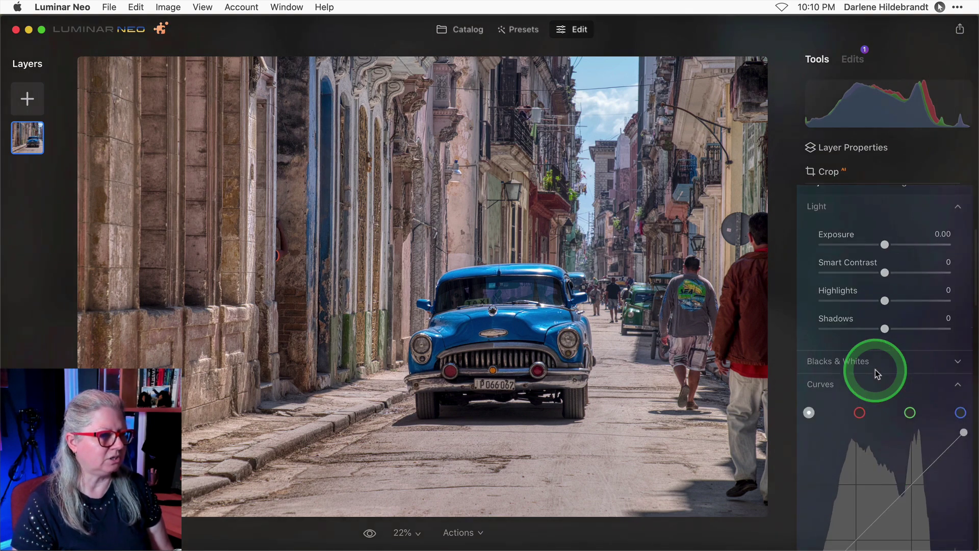
click(842, 305)
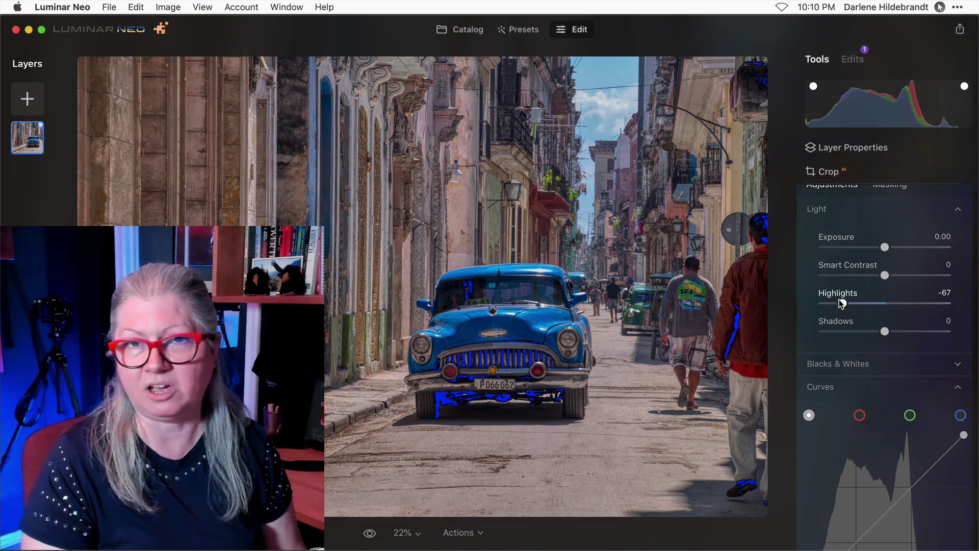
mouse_move(841, 303)
mouse_down()
mouse_move(867, 306)
mouse_move(849, 309)
mouse_up()
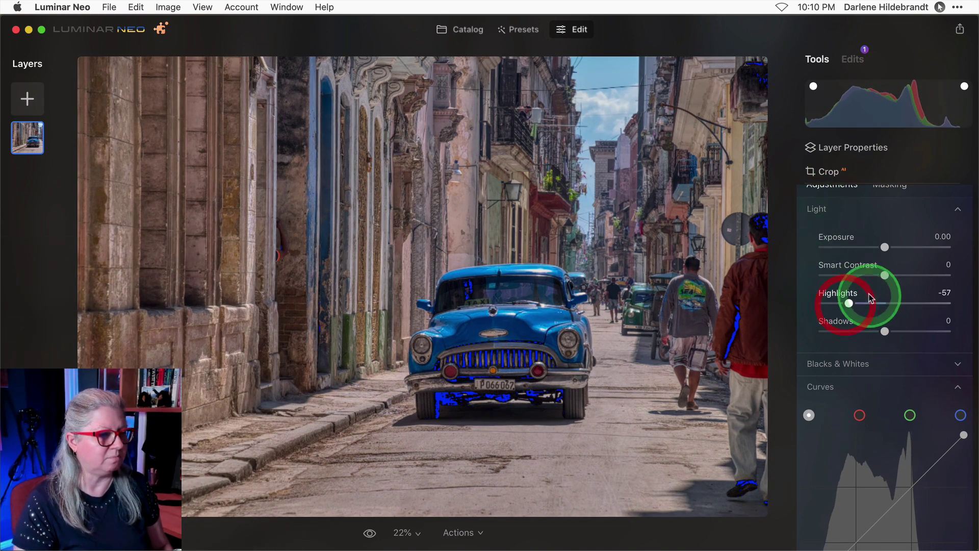
drag(885, 247, 875, 249)
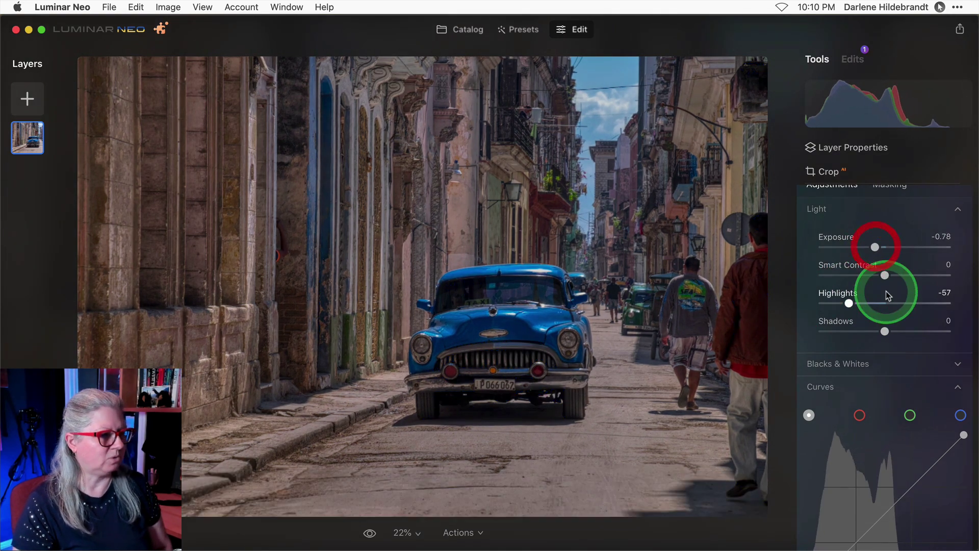
Step: Lower saturation to -15 and adjust two more Develop sliders
scroll(886, 286, down, 5)
scroll(886, 291, down, 3)
scroll(886, 291, down, 3)
scroll(886, 291, down, 1)
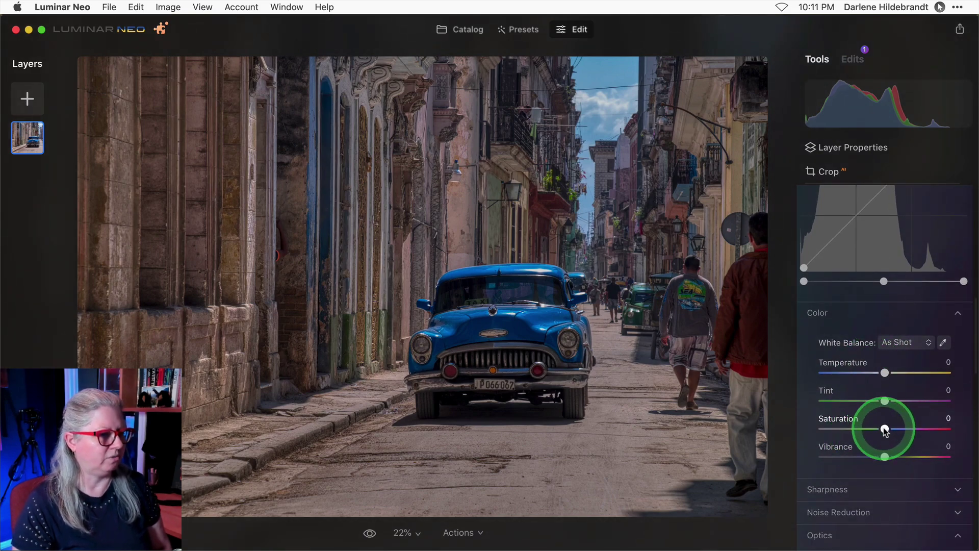
drag(885, 430, 881, 429)
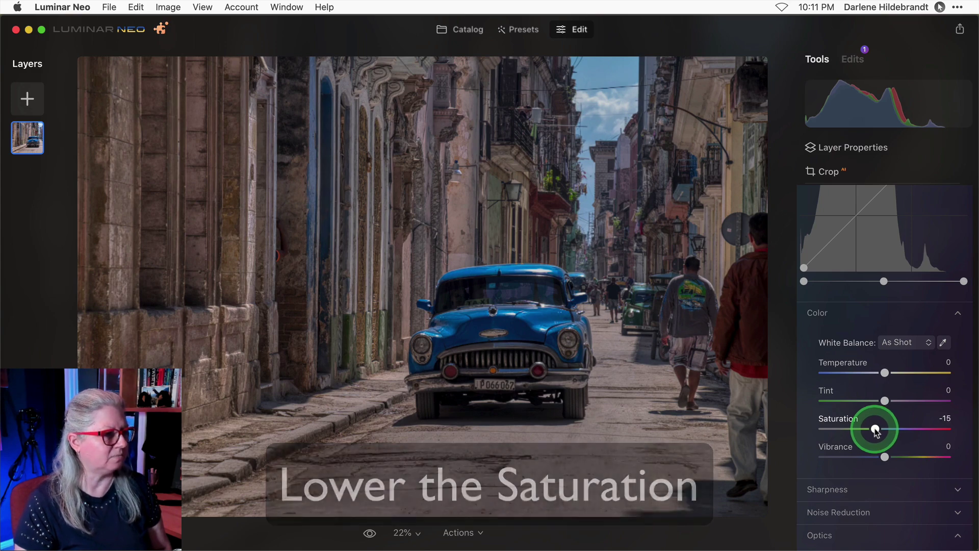
scroll(885, 357, up, 7)
drag(885, 275, 897, 277)
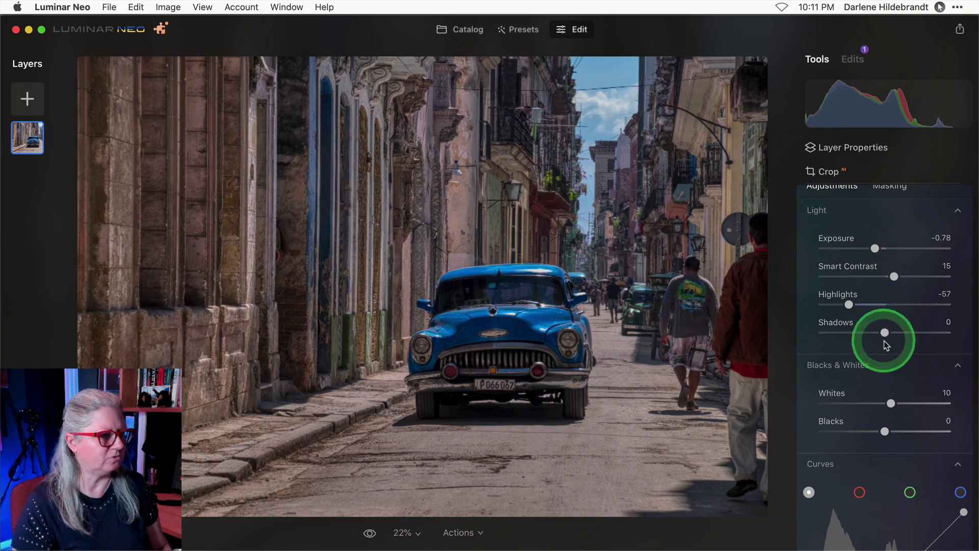
drag(885, 332, 898, 330)
Step: Sample white balance from the neutral road, giving Custom Temperature -4, Tint -9
scroll(898, 330, down, 3)
scroll(898, 330, down, 4)
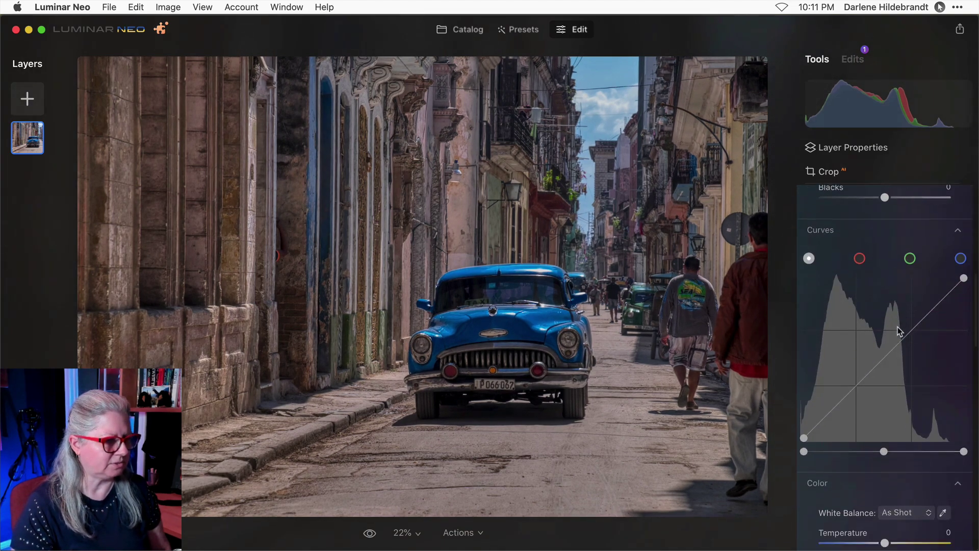
scroll(899, 332, down, 3)
scroll(898, 327, down, 3)
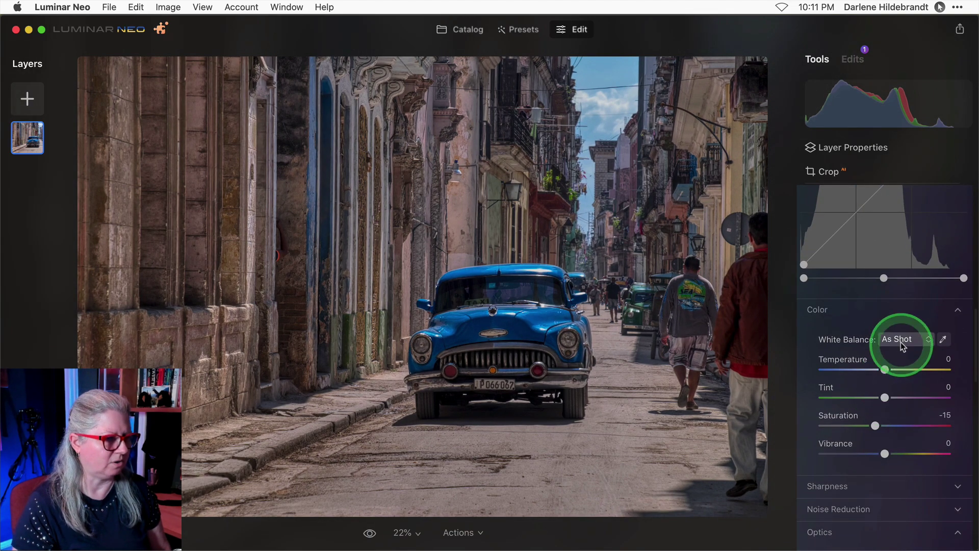
click(903, 356)
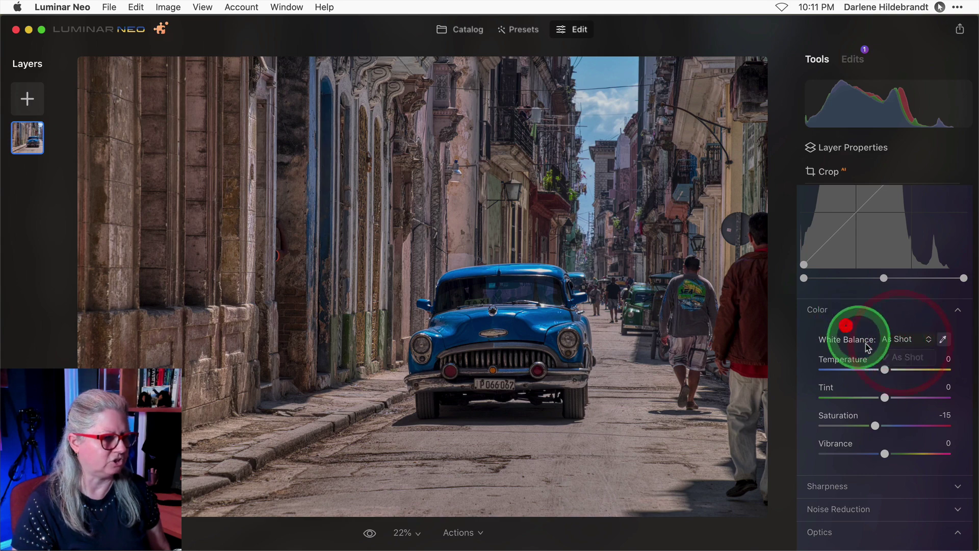
click(938, 341)
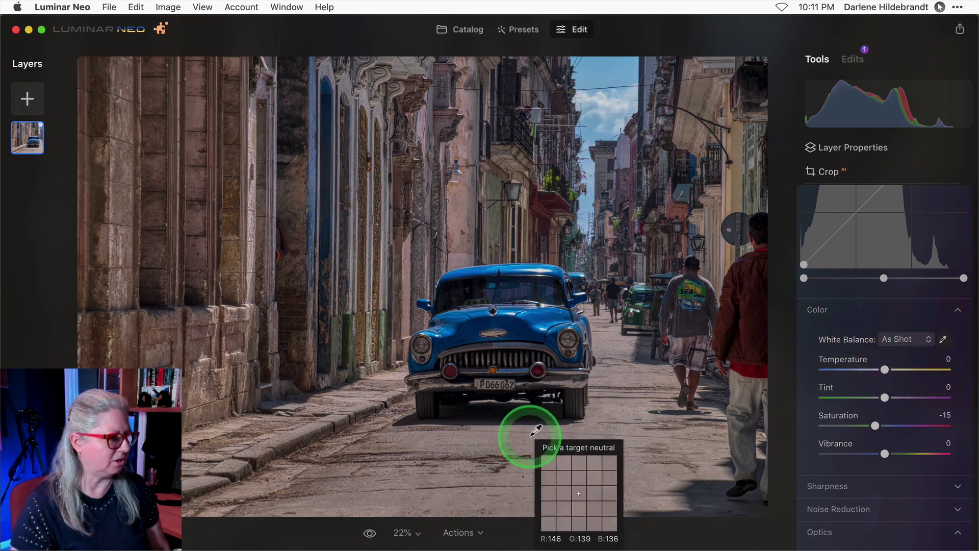
click(547, 442)
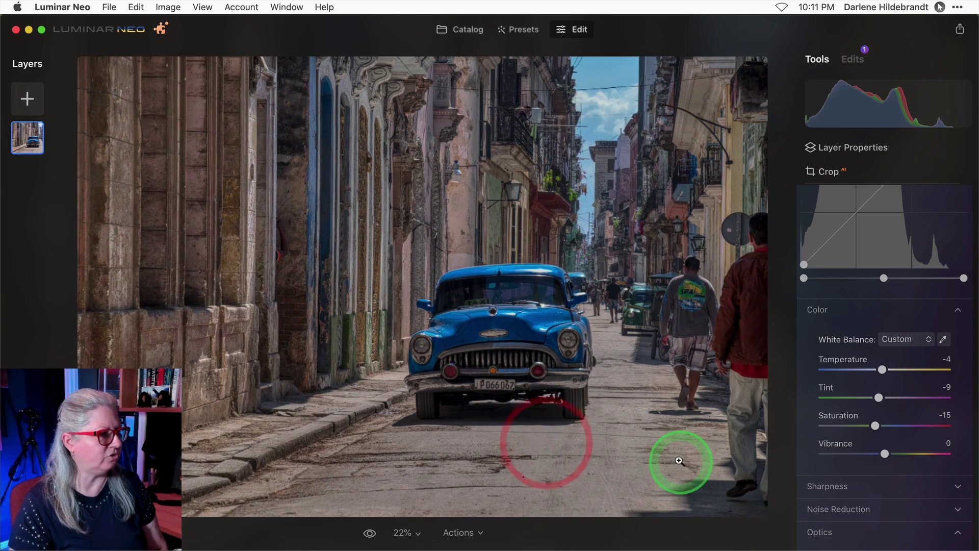
click(860, 172)
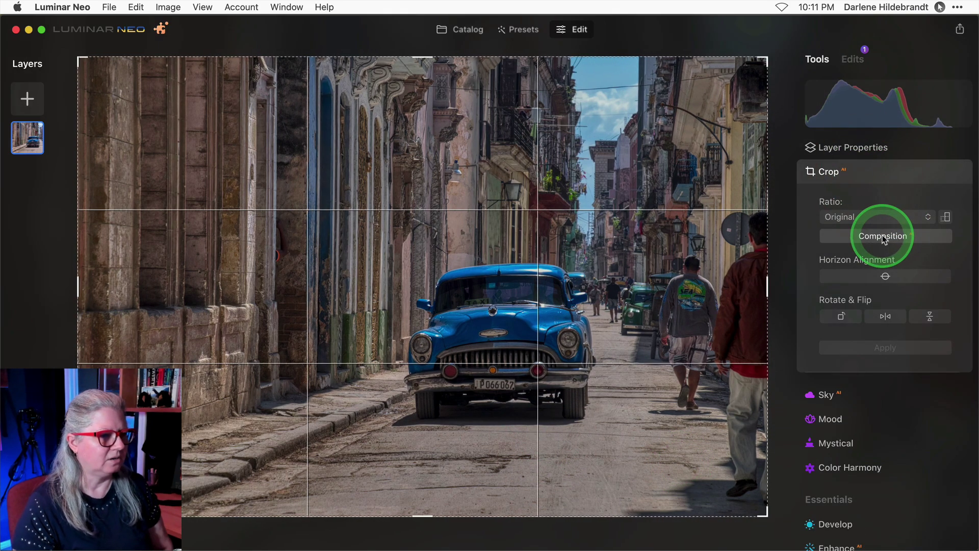
Step: Crop with Composition AI, reposition around the blue car, level the horizon, and apply
click(884, 239)
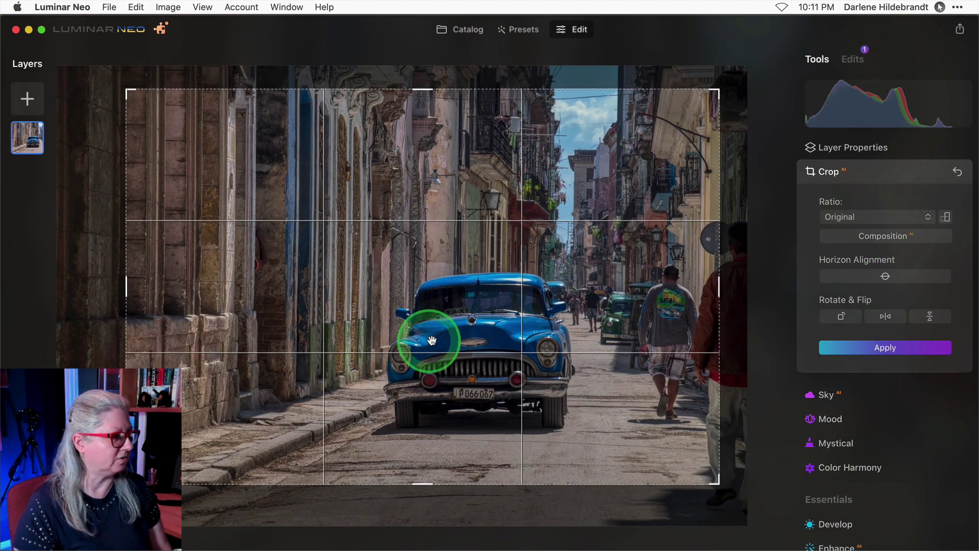
mouse_move(431, 339)
mouse_down()
mouse_move(456, 341)
mouse_move(469, 356)
mouse_up()
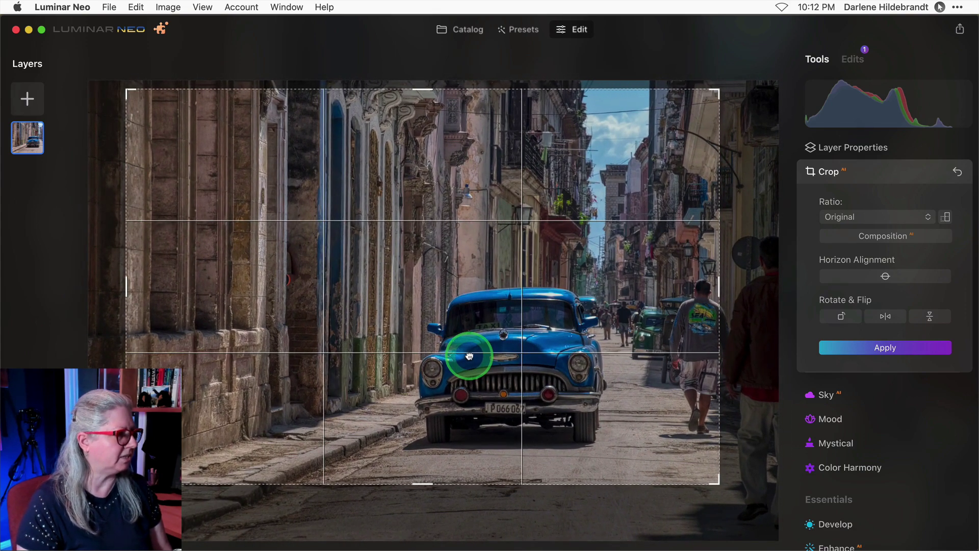
click(463, 354)
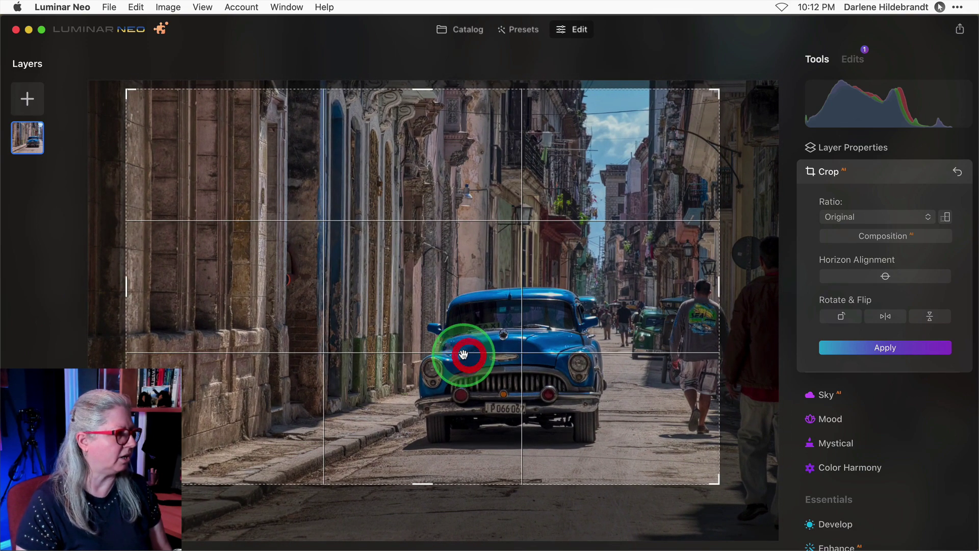
click(884, 276)
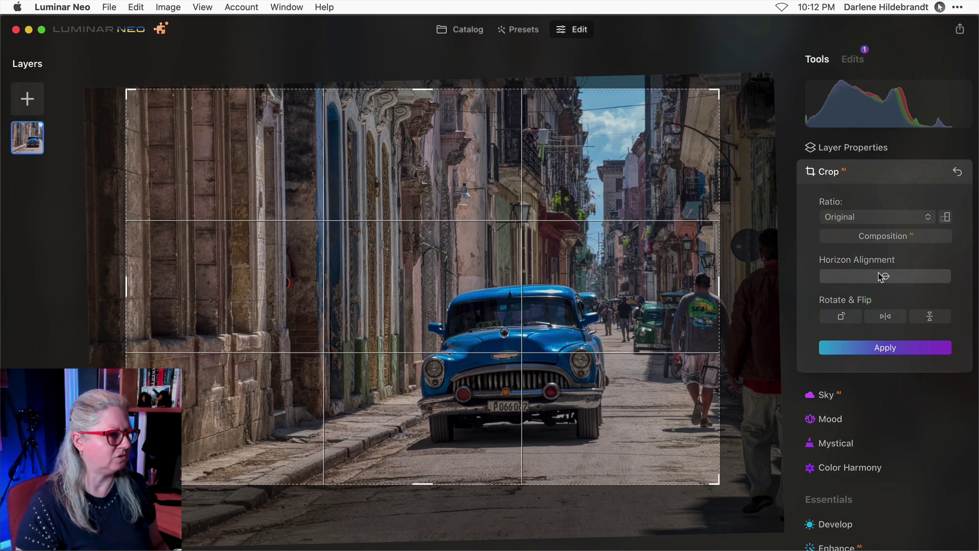
click(839, 347)
Step: Add a vignette, darkening the amount, shrinking its size and making it rounder
scroll(847, 334, down, 3)
scroll(848, 352, down, 3)
click(847, 364)
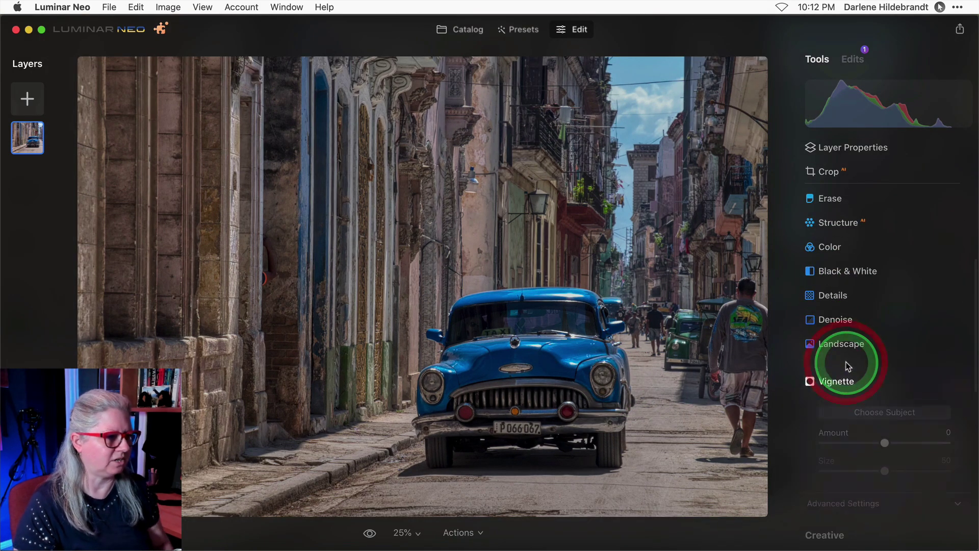
scroll(832, 398, down, 2)
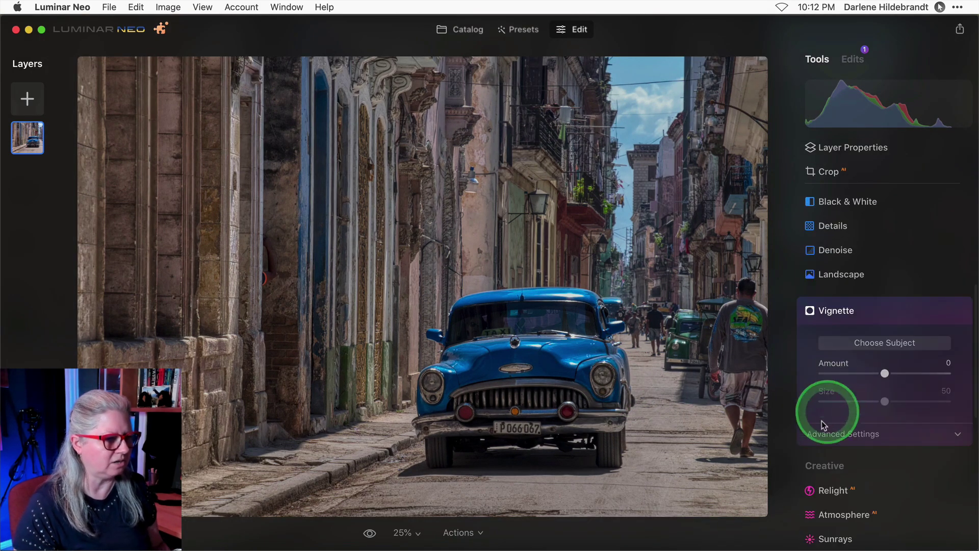
click(850, 375)
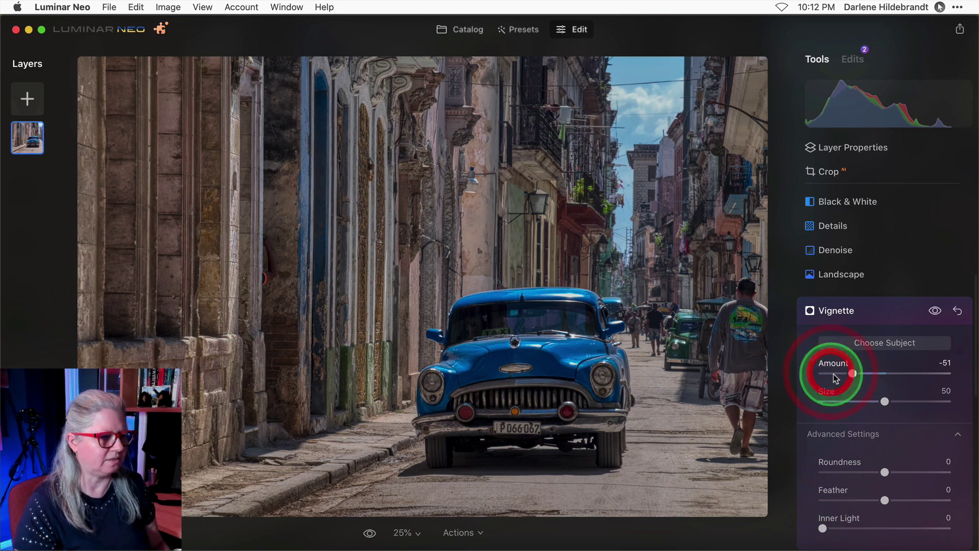
click(831, 375)
drag(833, 500, 818, 500)
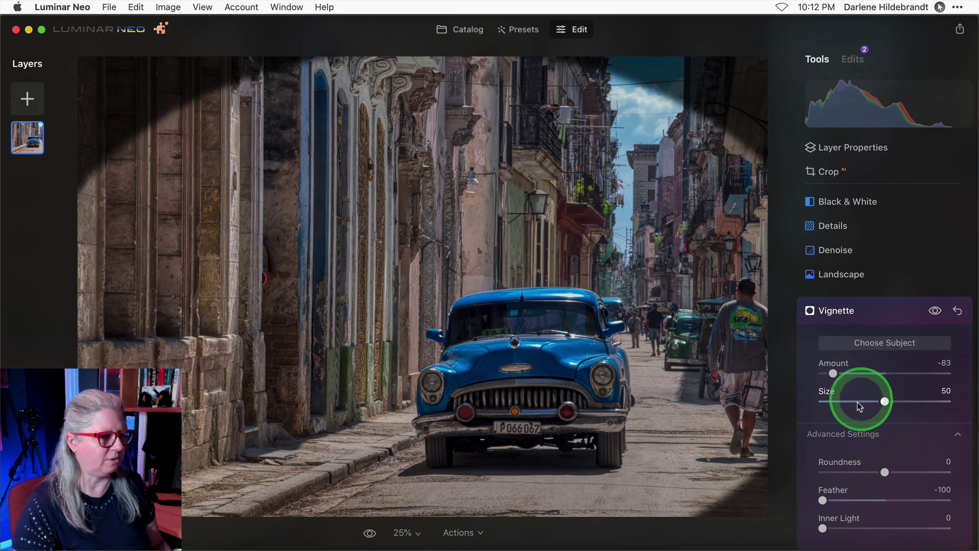
drag(857, 403, 844, 402)
drag(885, 472, 920, 474)
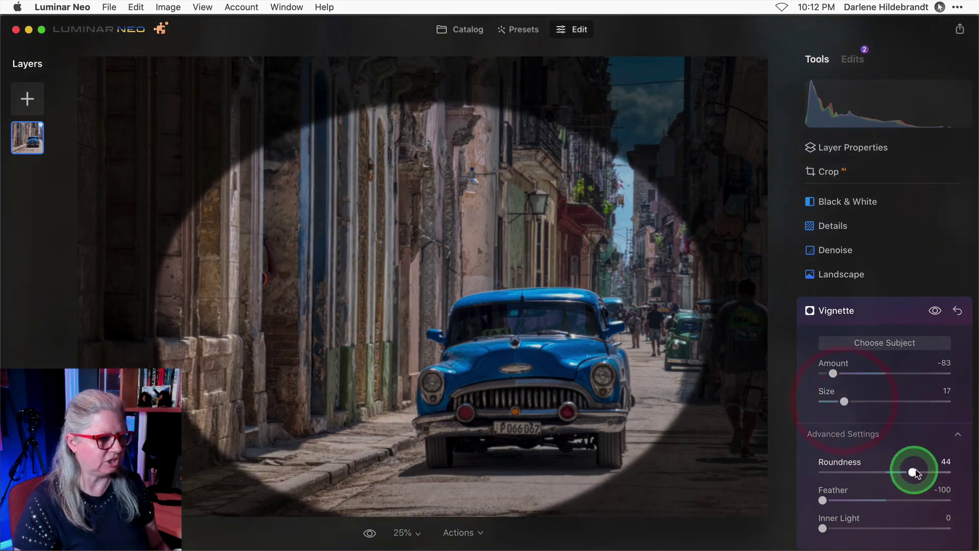
drag(844, 401, 829, 402)
Step: Centre the vignette on the car, feather it to 71, and ease amount to about -53
click(884, 343)
mouse_move(455, 361)
mouse_down()
mouse_move(514, 356)
mouse_move(515, 314)
mouse_up()
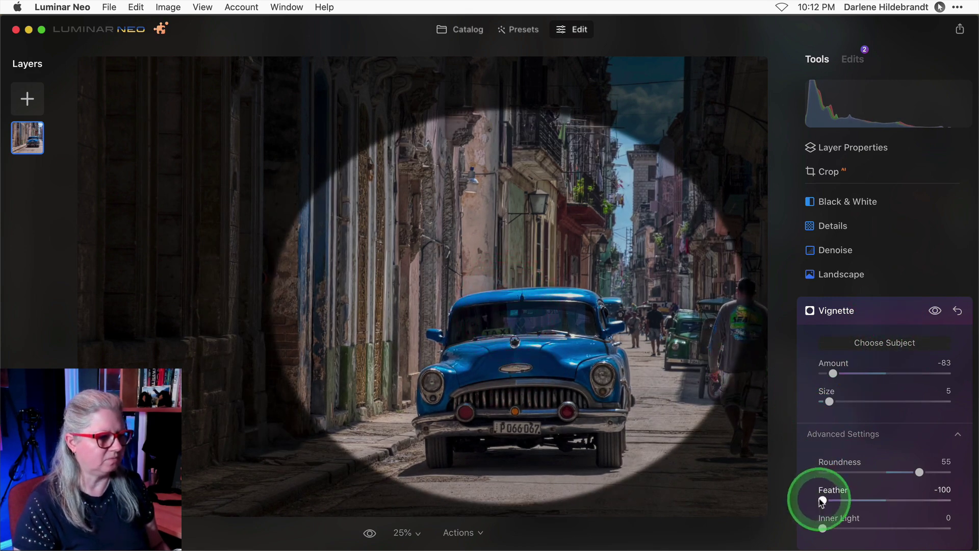
drag(823, 500, 929, 500)
mouse_move(833, 373)
mouse_down()
mouse_move(857, 371)
mouse_move(835, 371)
mouse_up()
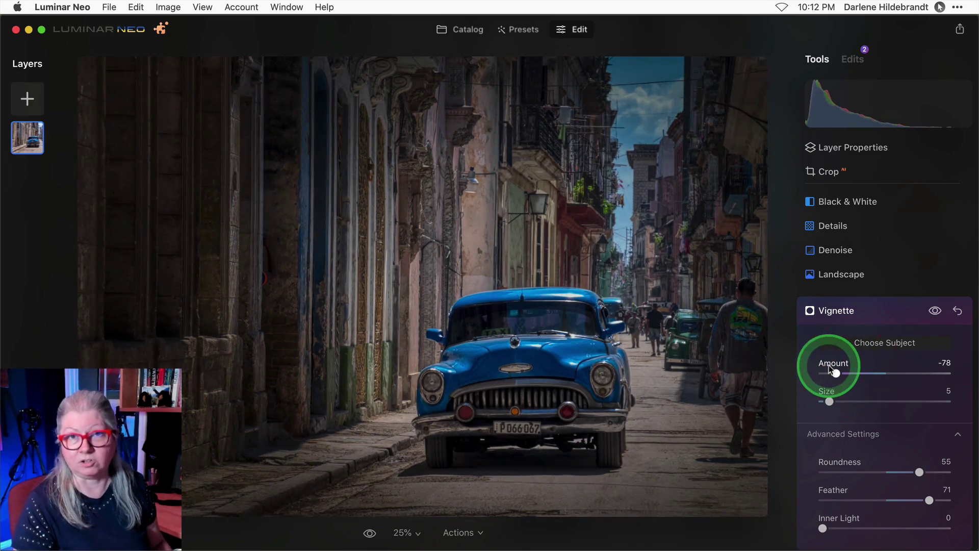
drag(835, 374, 853, 372)
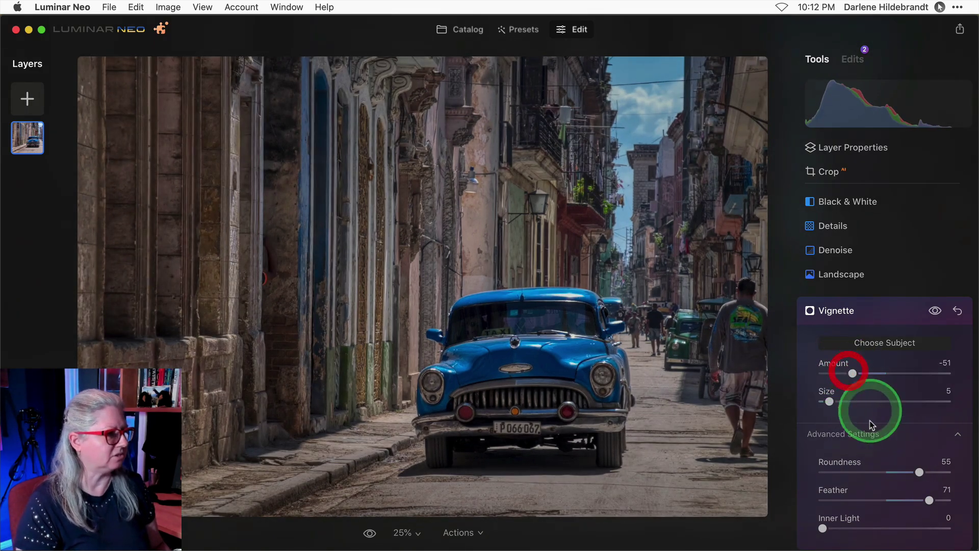
Step: Start a second vignette with a strong -62 amount and a hard edge
click(870, 311)
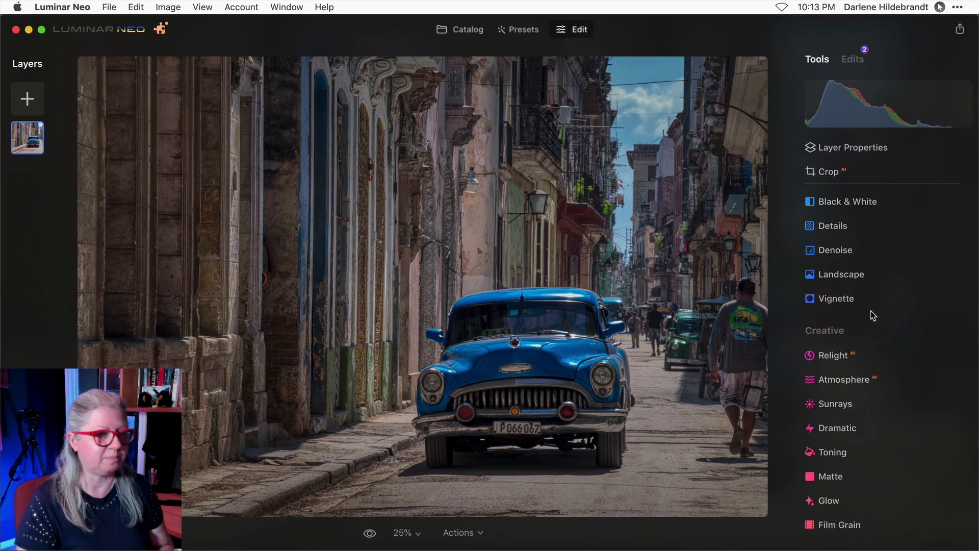
click(871, 300)
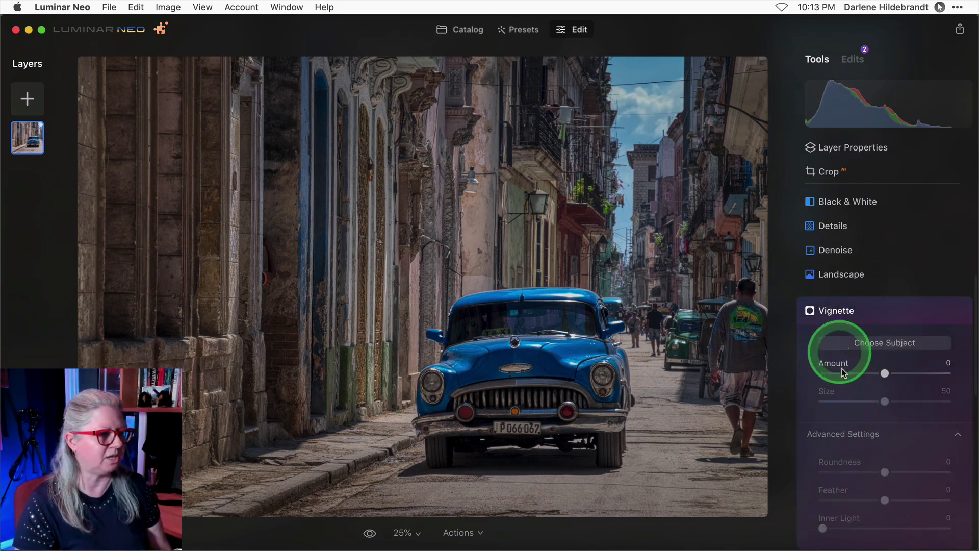
drag(884, 373, 863, 378)
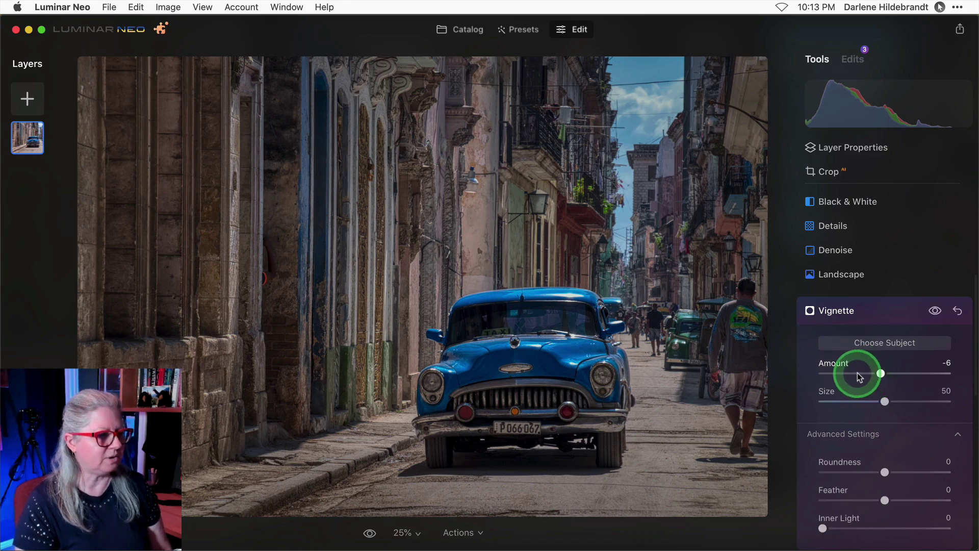
click(859, 377)
drag(837, 376, 833, 374)
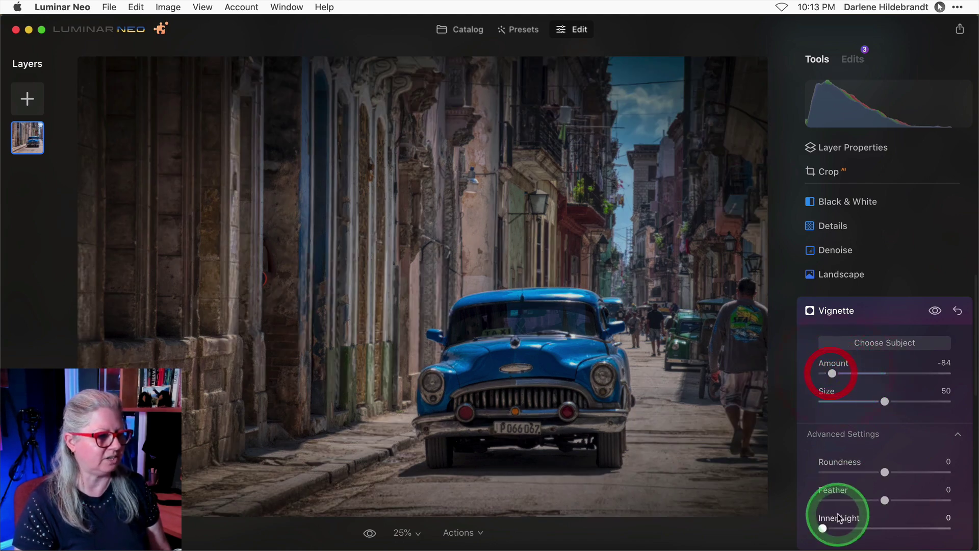
drag(834, 504, 809, 499)
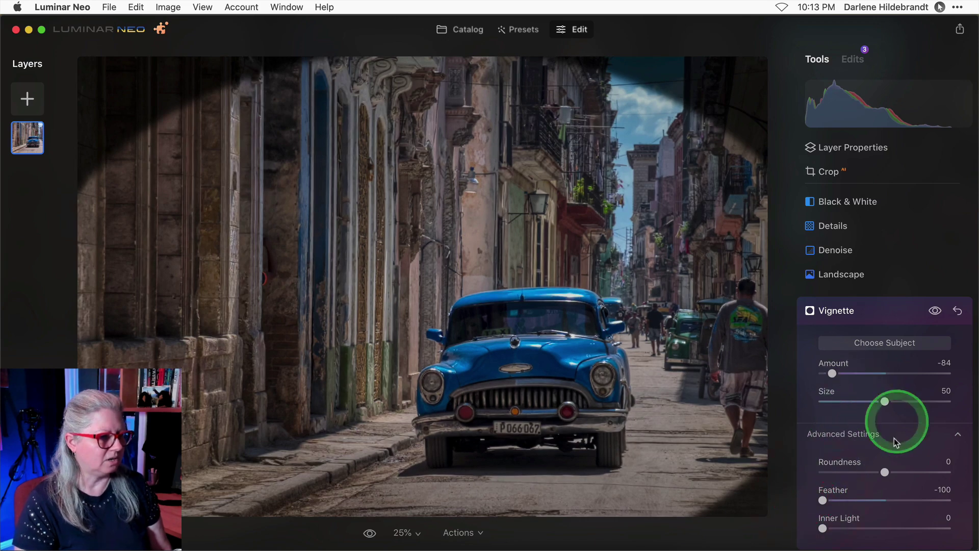
Step: Centre the second vignette on the car with size 15, roundness -32, feather 65
click(867, 344)
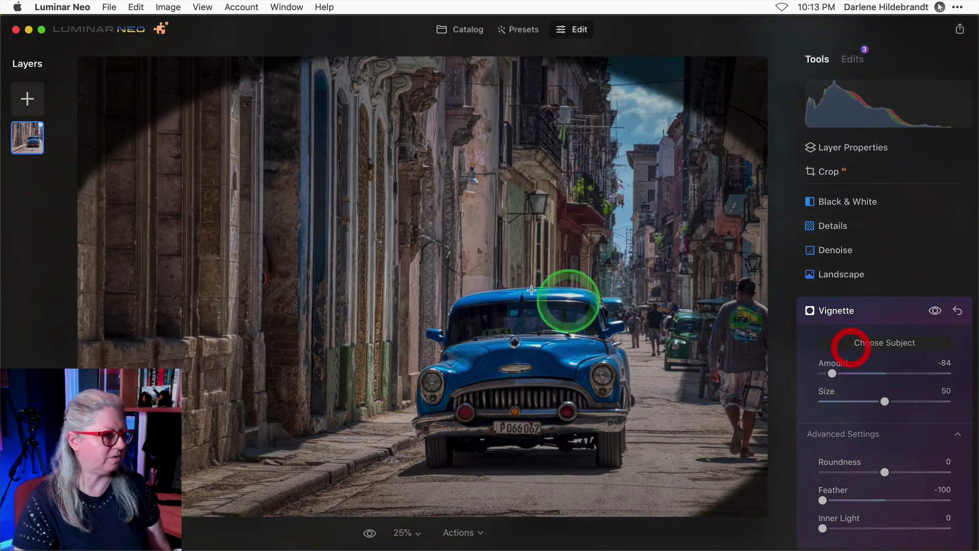
click(452, 277)
click(855, 401)
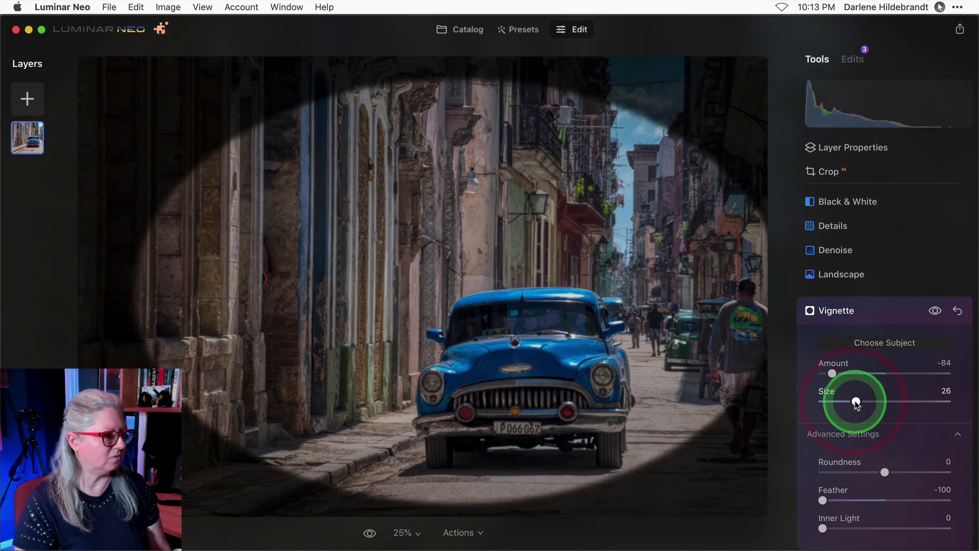
drag(856, 403, 857, 401)
click(853, 470)
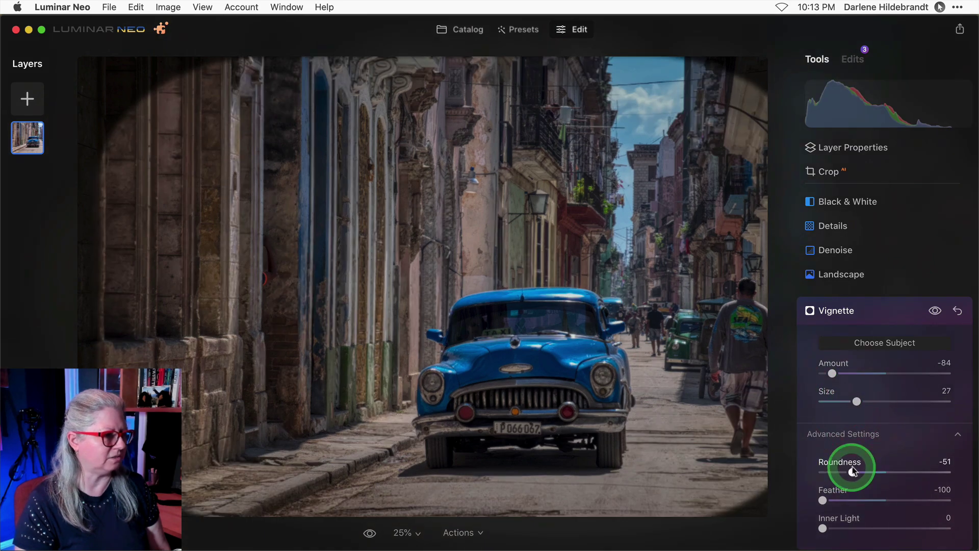
drag(852, 469, 864, 470)
mouse_move(856, 401)
mouse_down()
mouse_move(842, 403)
mouse_move(846, 373)
mouse_up()
click(925, 500)
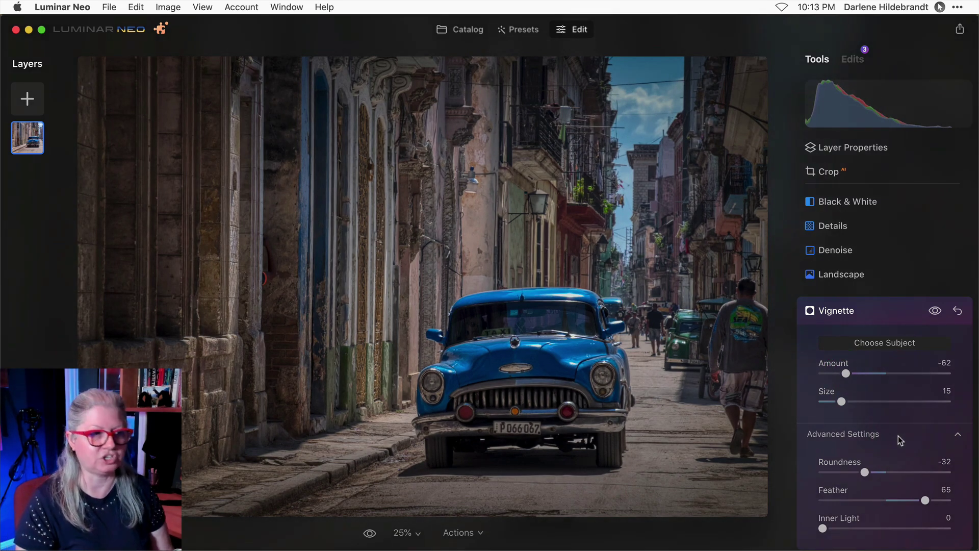
click(882, 311)
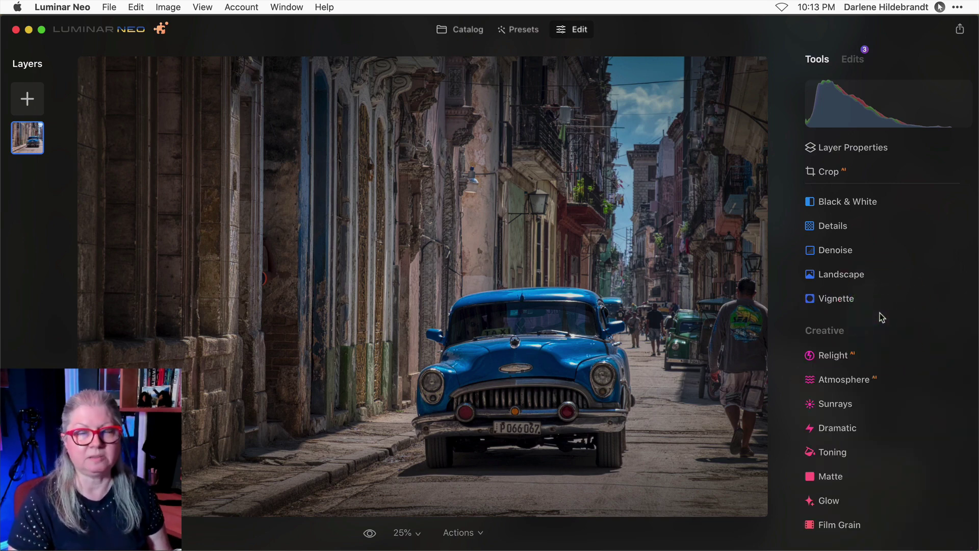
Step: Preview the unedited photo, then show the edit list: two Vignettes and Develop
key(backslash)
key(backslash)
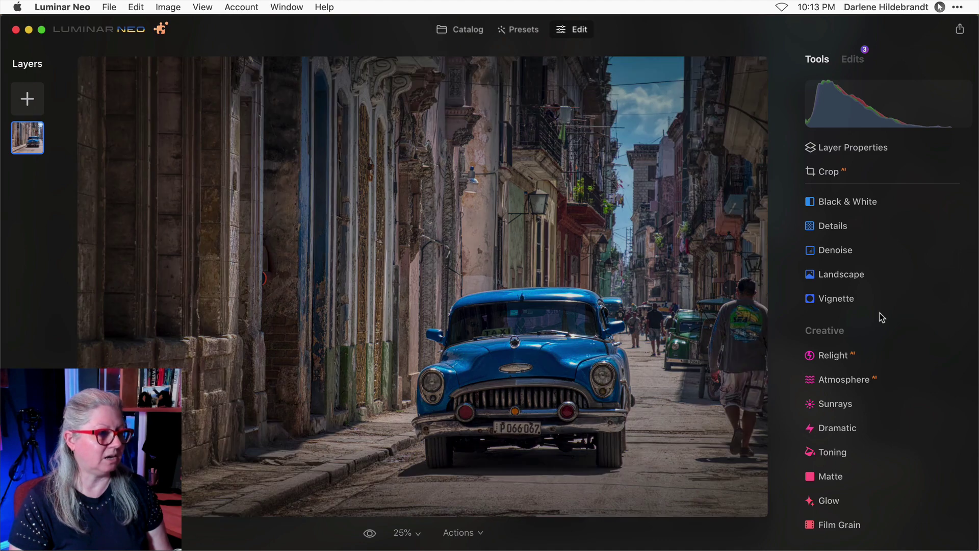
click(847, 62)
click(932, 412)
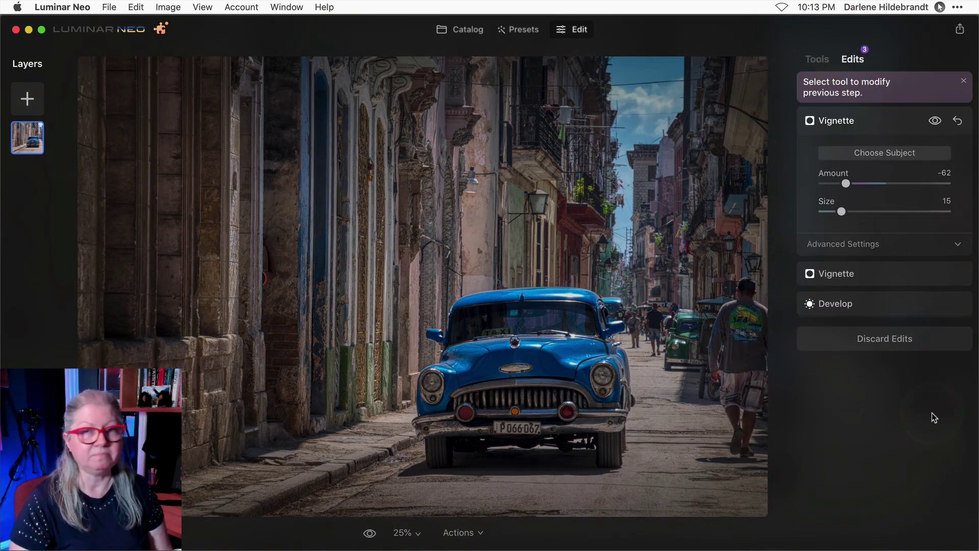